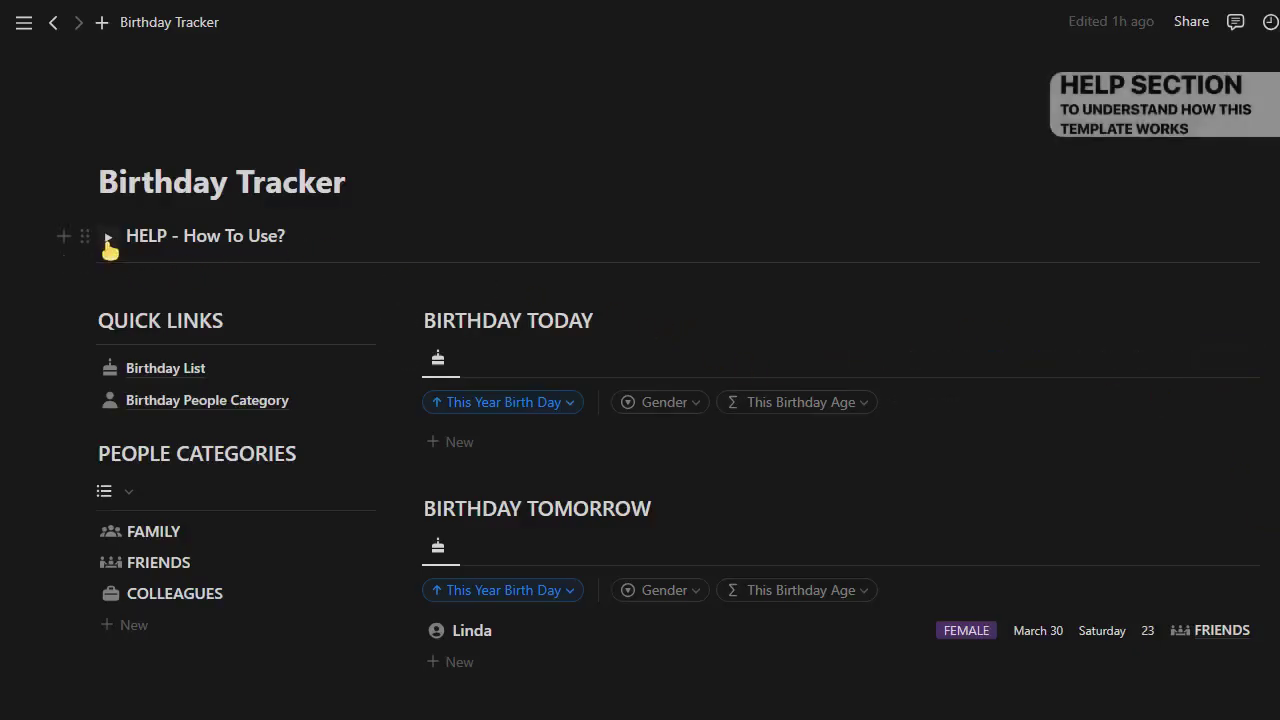
- Browse the help section's add-birthday instructions, then collapse the help section again
{"action": "left_click", "coordinate": [107, 238]}
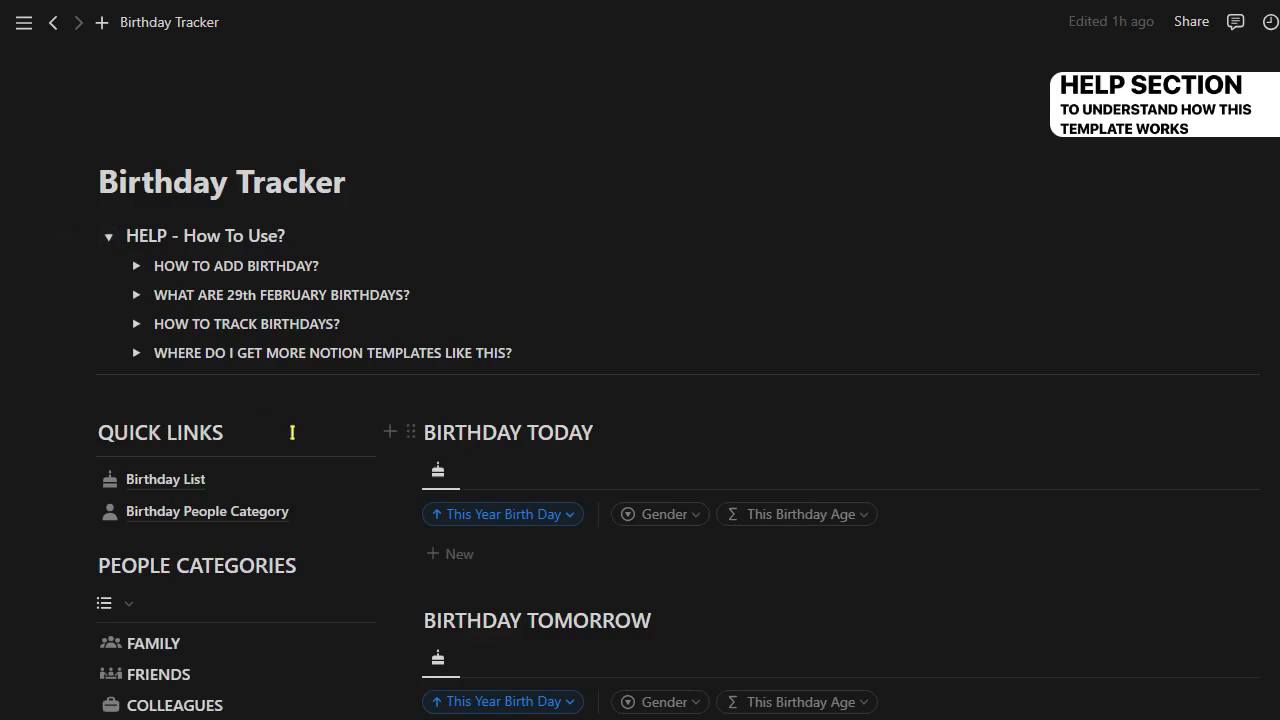
{"action": "left_click", "coordinate": [136, 267]}
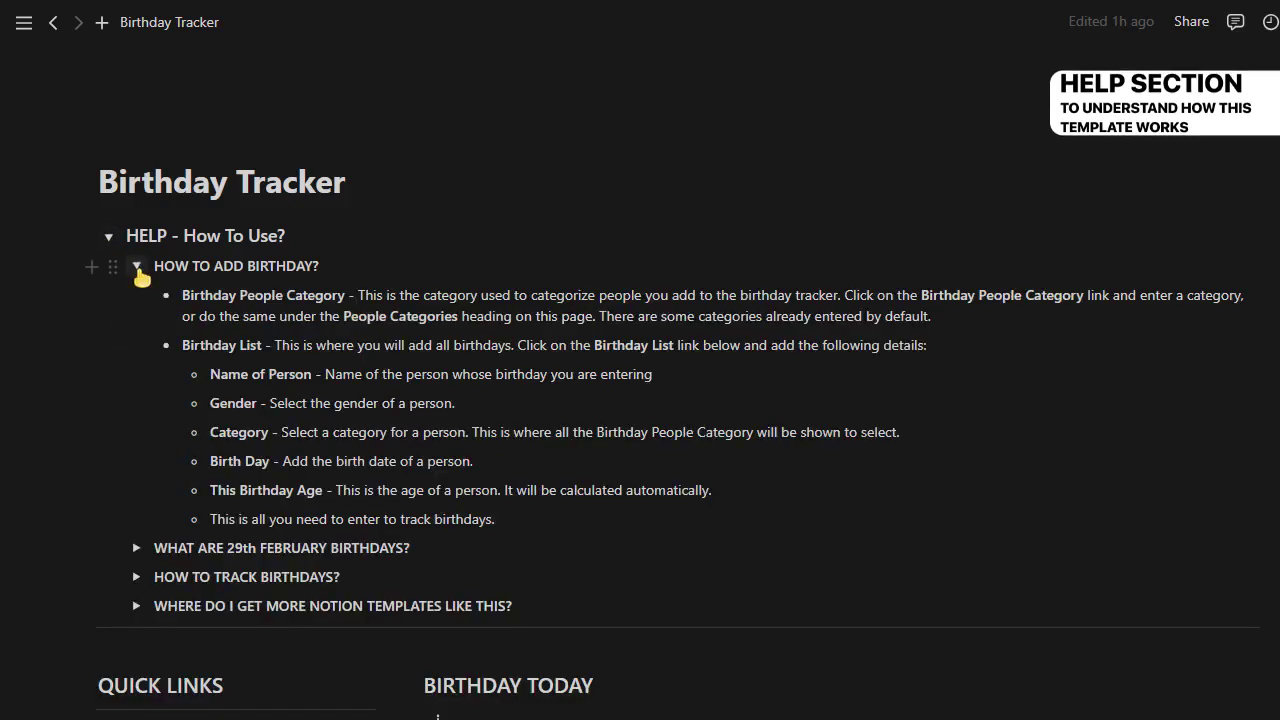
{"action": "left_click", "coordinate": [137, 267]}
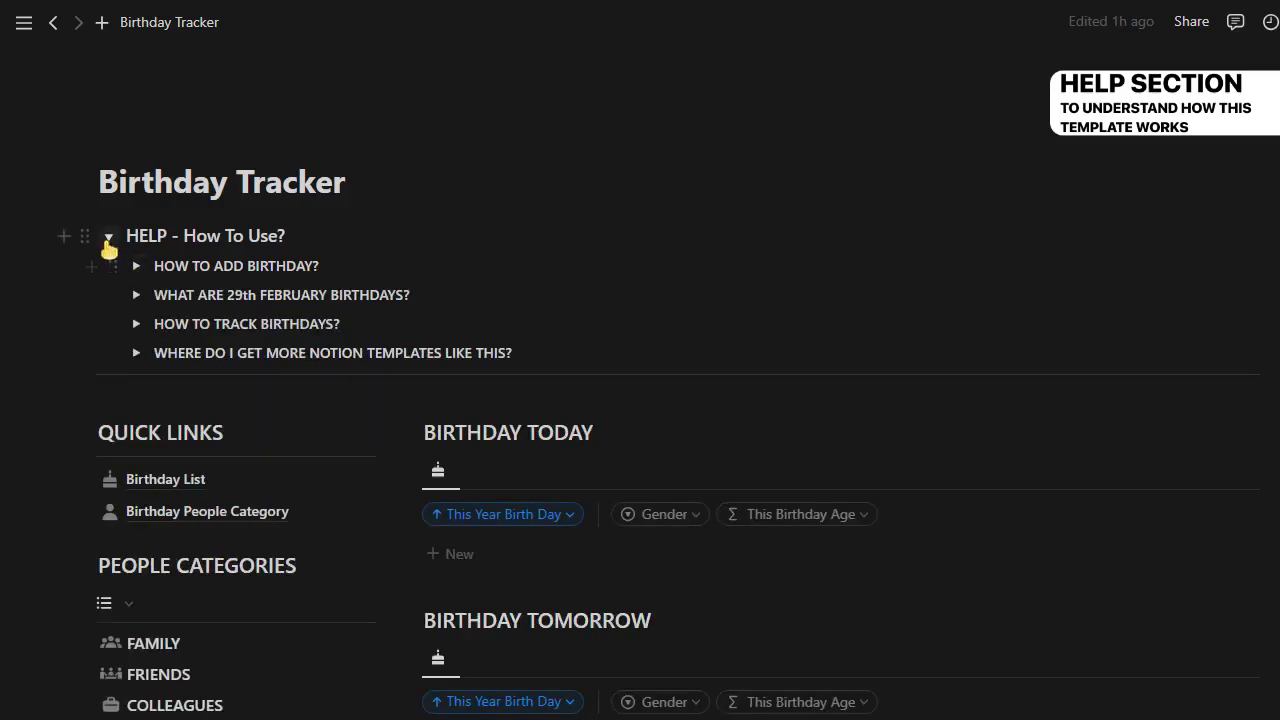
{"action": "left_click", "coordinate": [107, 237]}
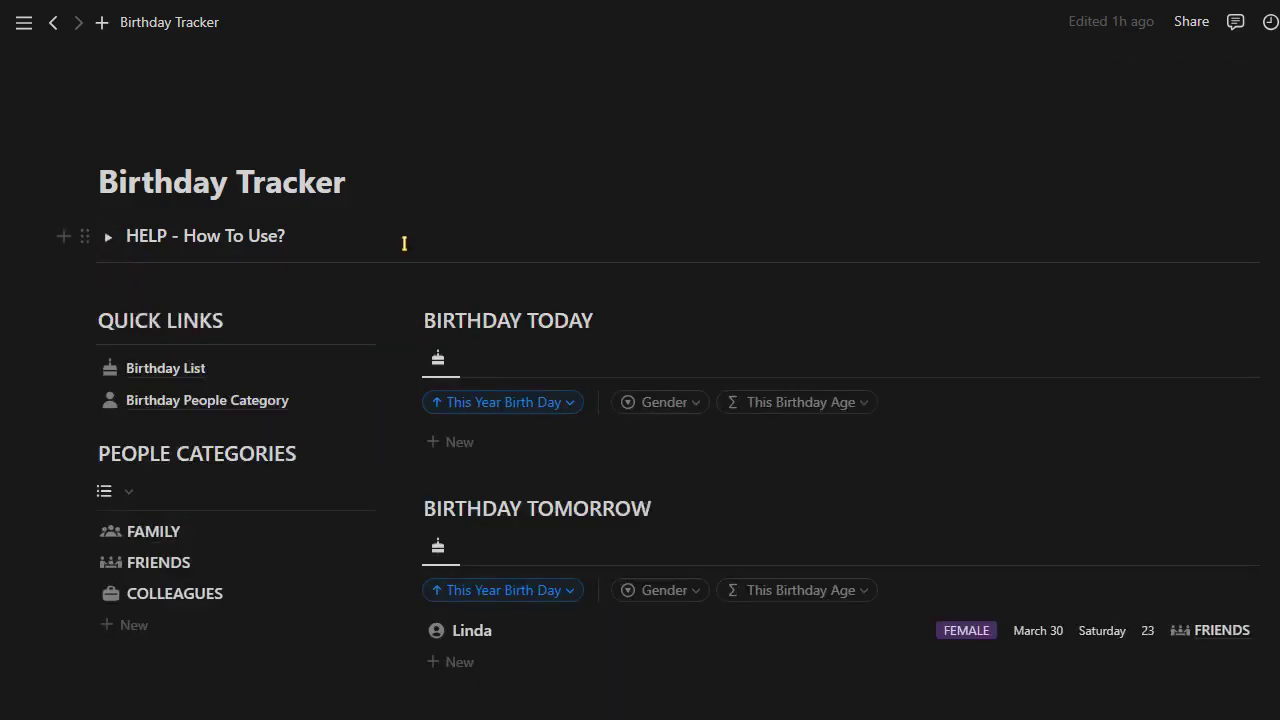
- Add a BUSINESS entry under People Categories and give it the factory icon
{"action": "scroll", "coordinate": [404, 243], "scroll_direction": "down", "scroll_amount": 5}
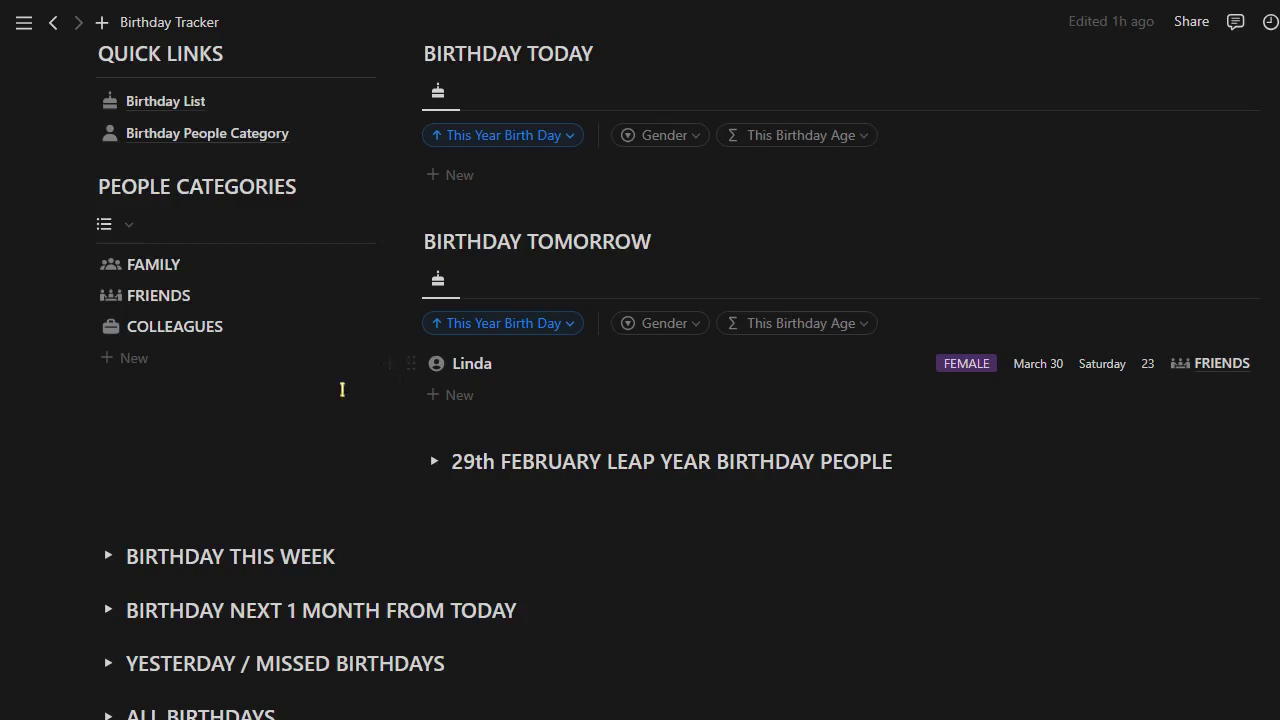
{"action": "left_click", "coordinate": [163, 357]}
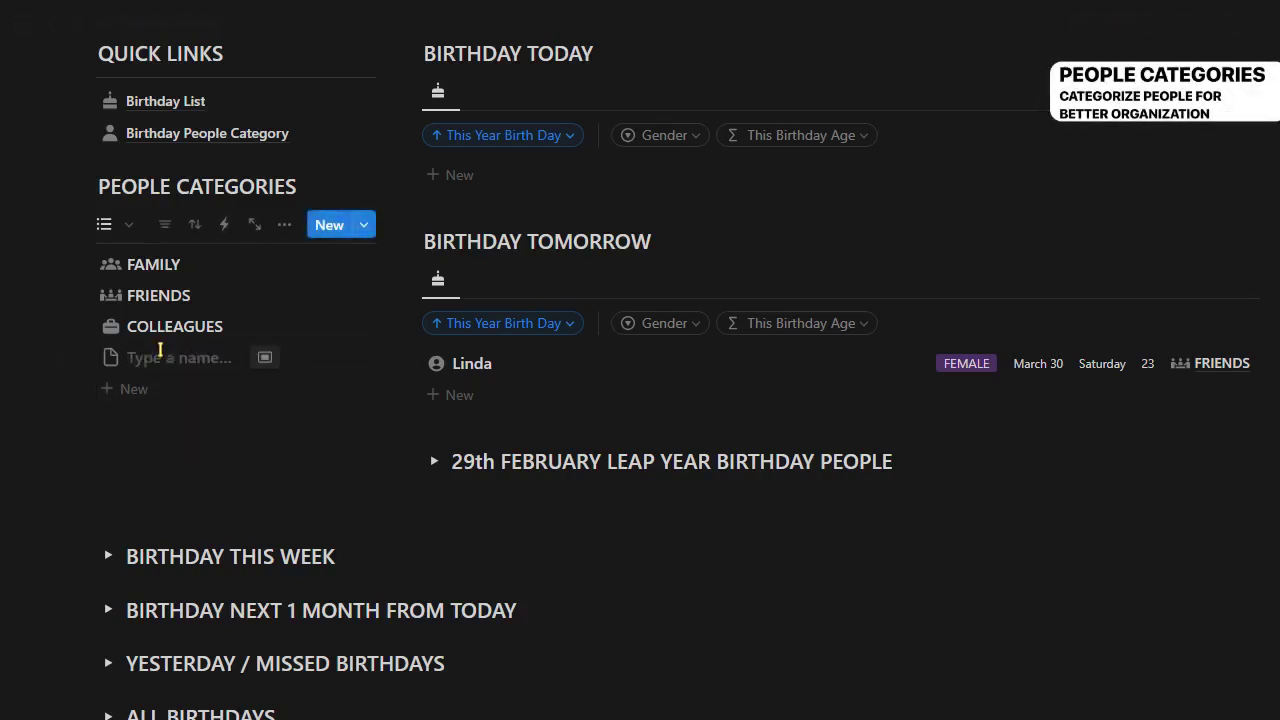
{"action": "type", "text": "BUSINESS"}
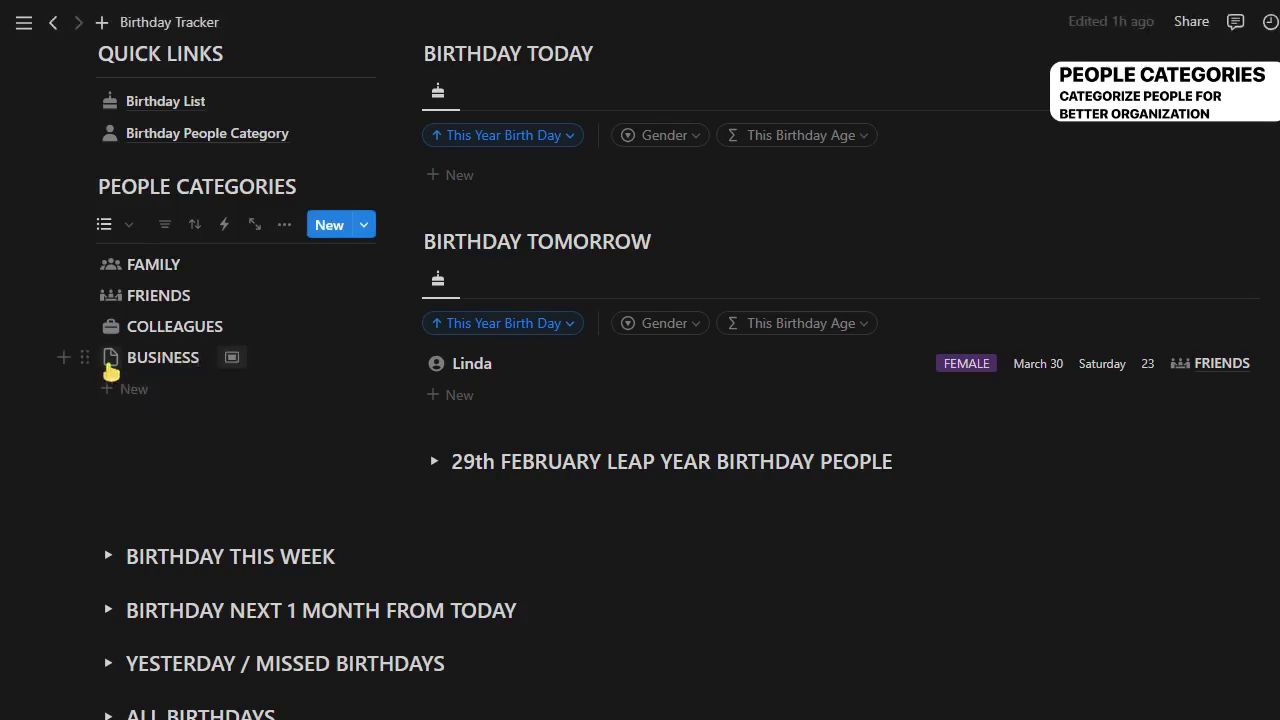
{"action": "left_click", "coordinate": [110, 366]}
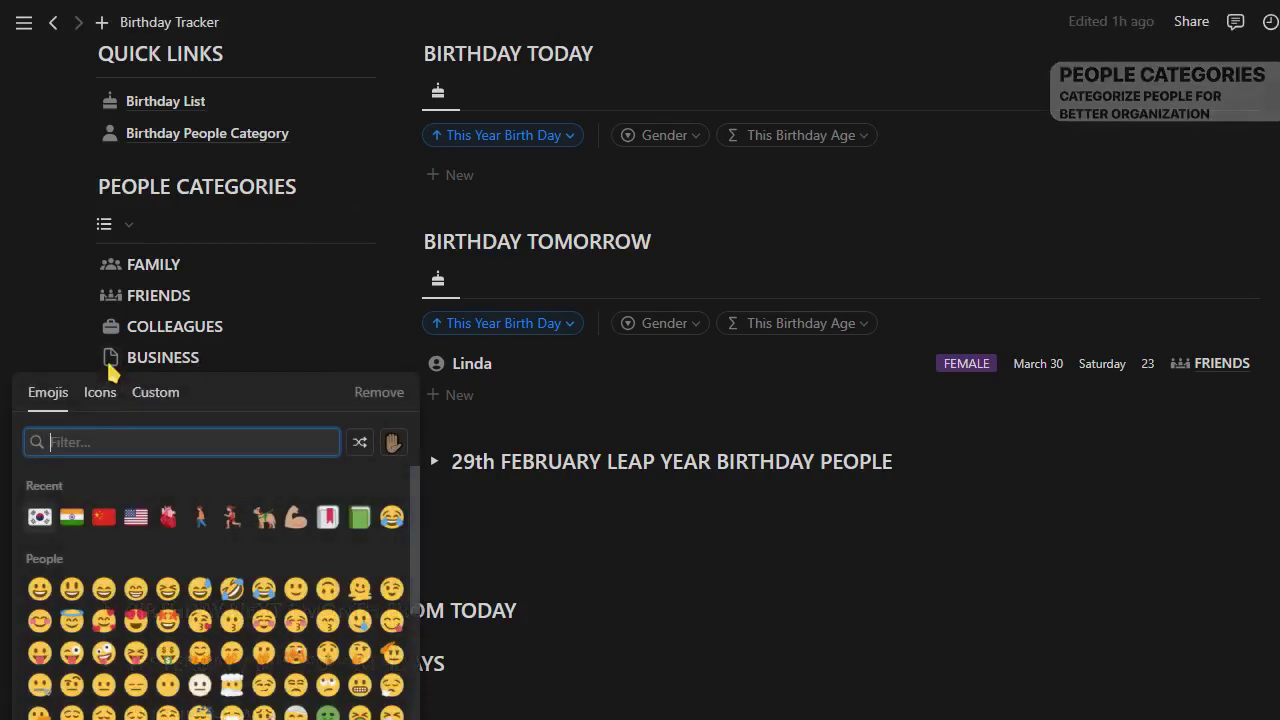
{"action": "left_click", "coordinate": [101, 396]}
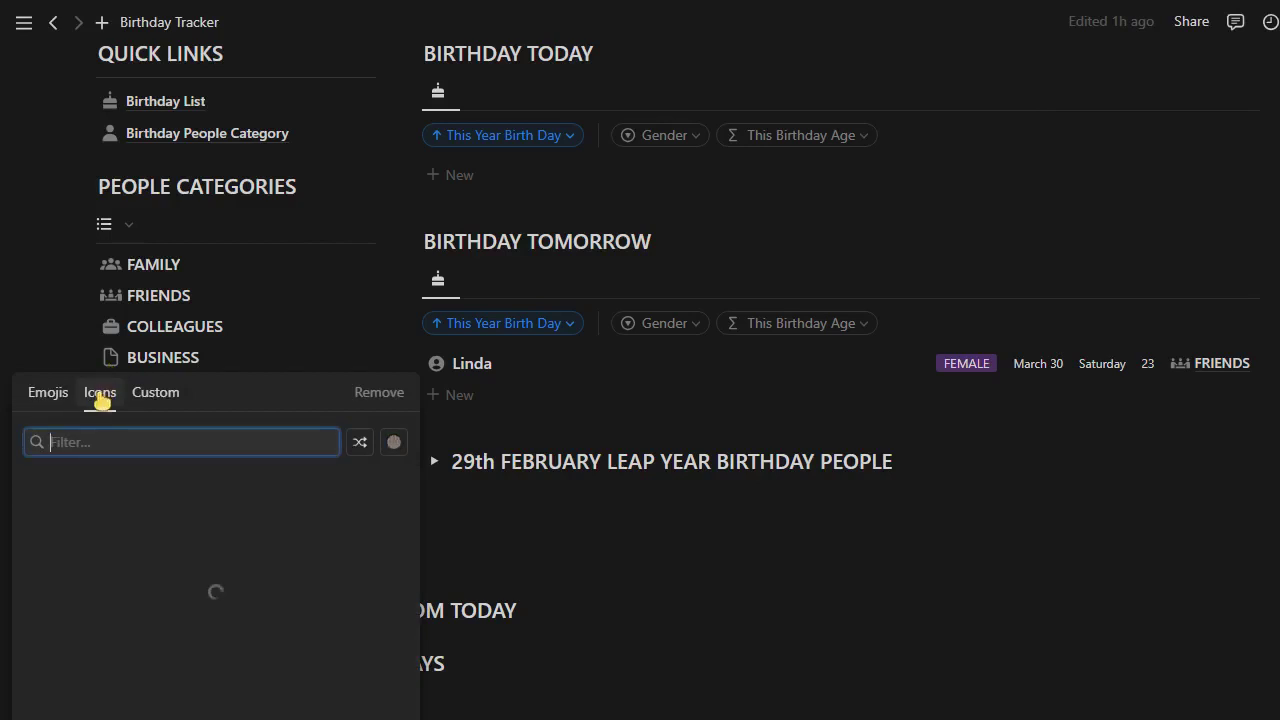
{"action": "left_click", "coordinate": [72, 518]}
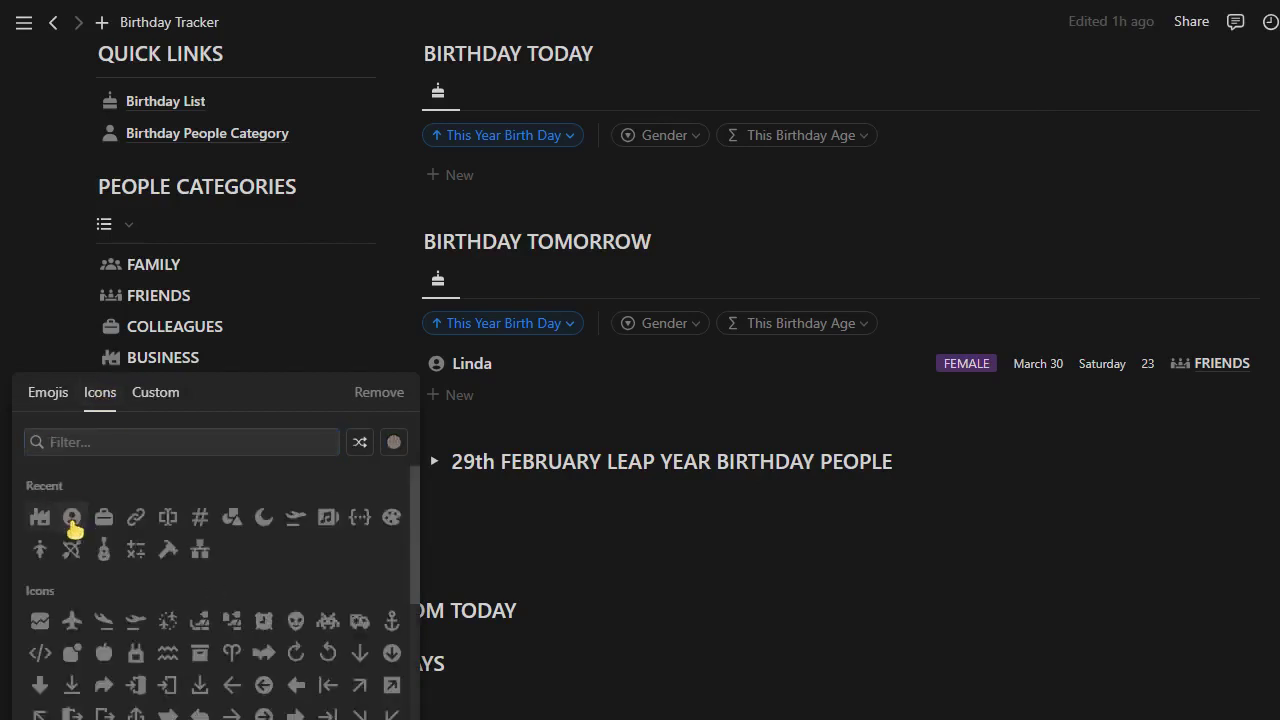
{"action": "scroll", "coordinate": [320, 470], "scroll_direction": "up", "scroll_amount": 2}
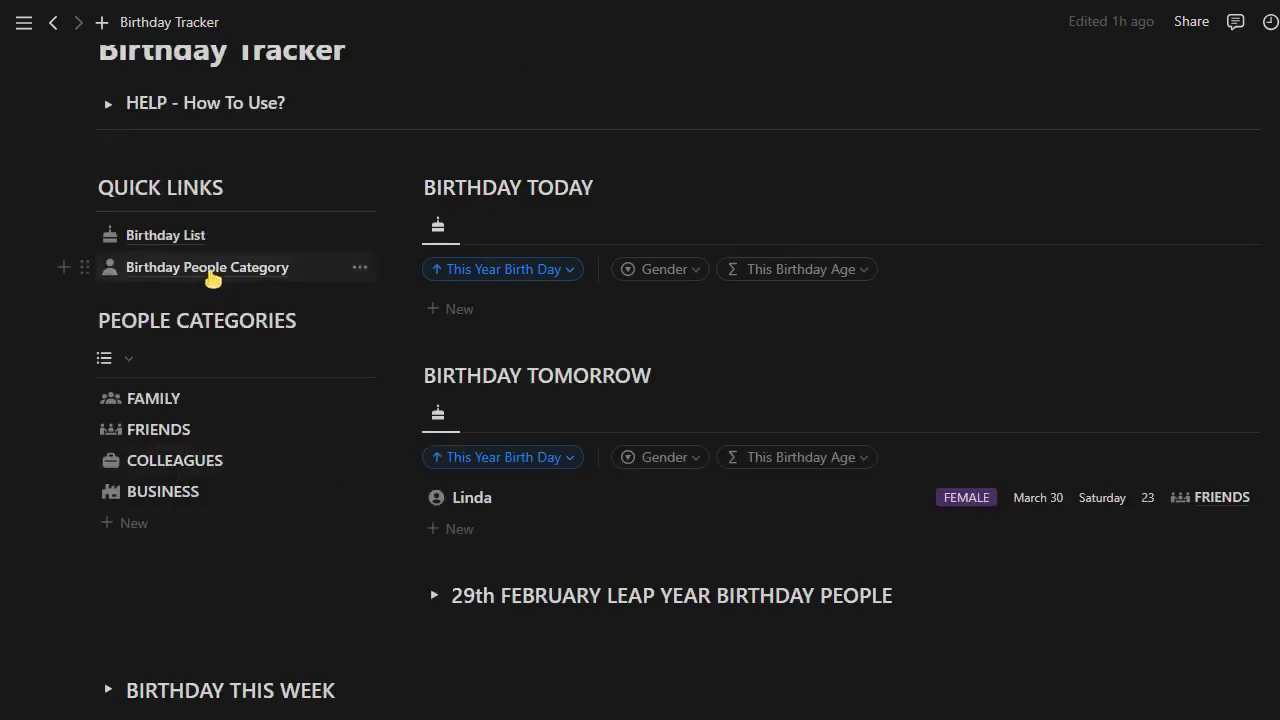
- Open the Birthday People Category quick link in a new tab to see BUSINESS listed
{"action": "right_click", "coordinate": [212, 278]}
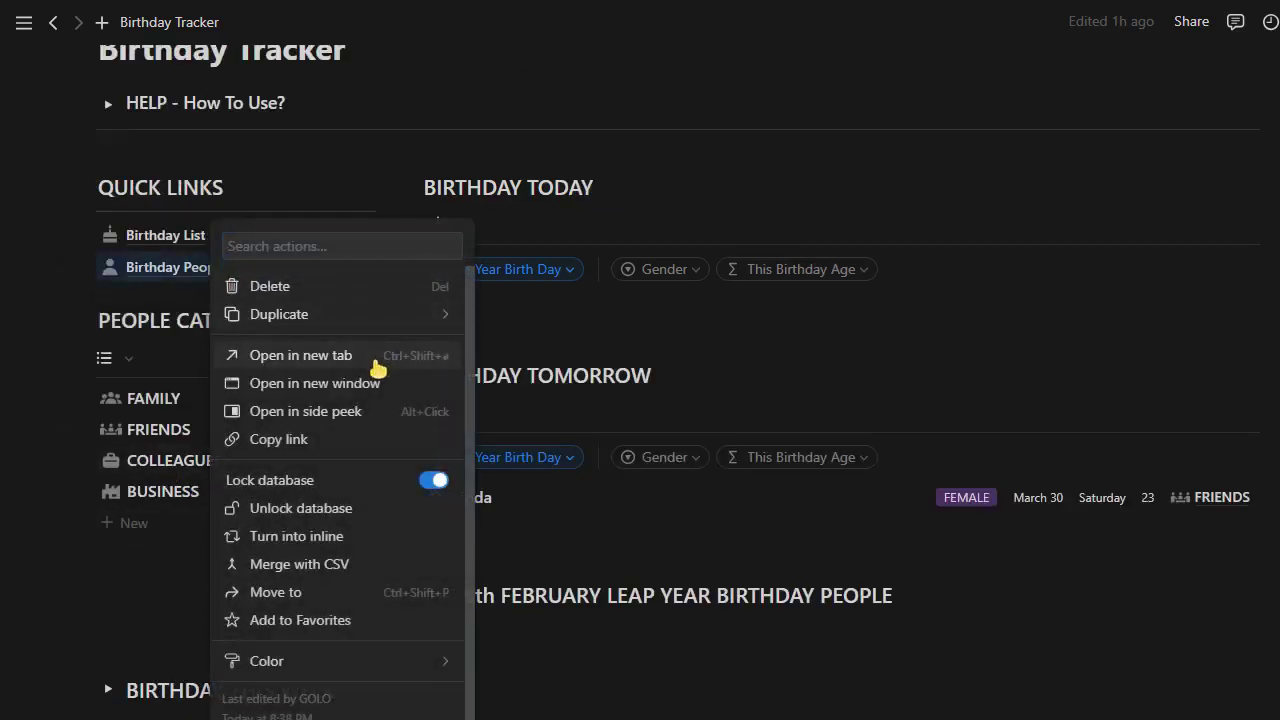
{"action": "left_click", "coordinate": [377, 367]}
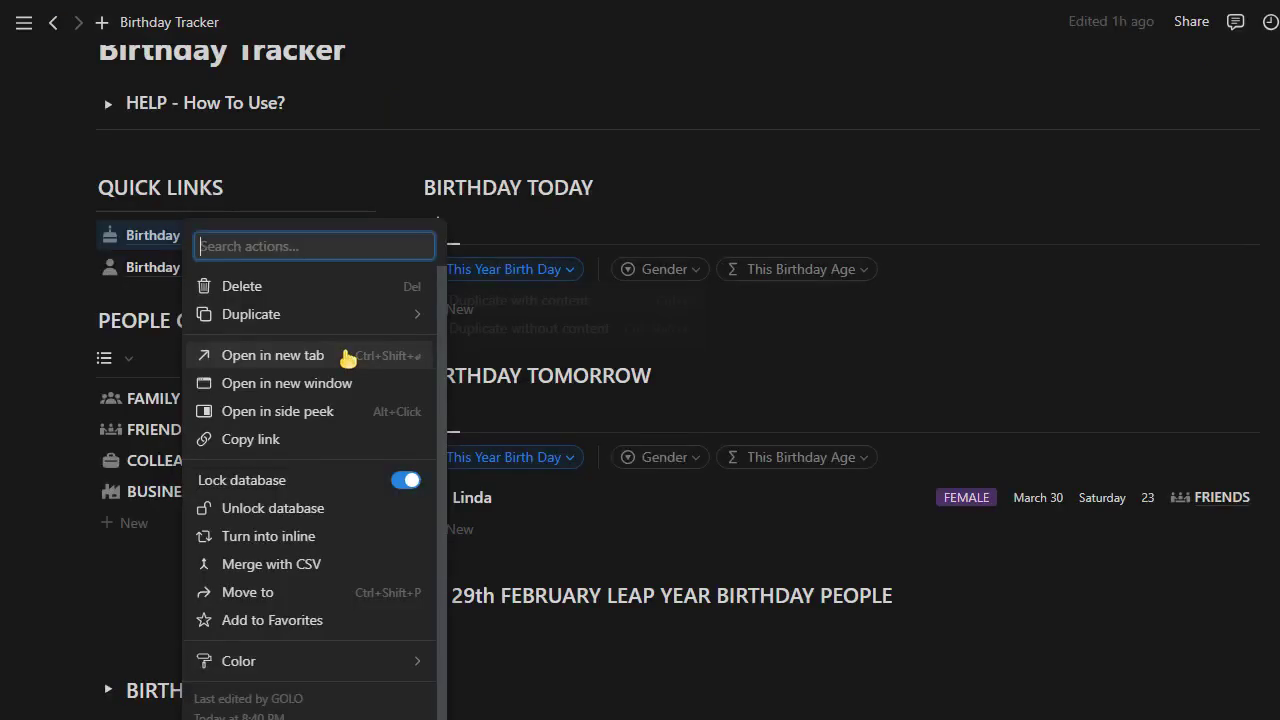
- Open the Birthday List in a new tab and switch to that tab
{"action": "left_click", "coordinate": [343, 277]}
{"action": "scroll", "coordinate": [385, 380], "scroll_direction": "down", "scroll_amount": 2}
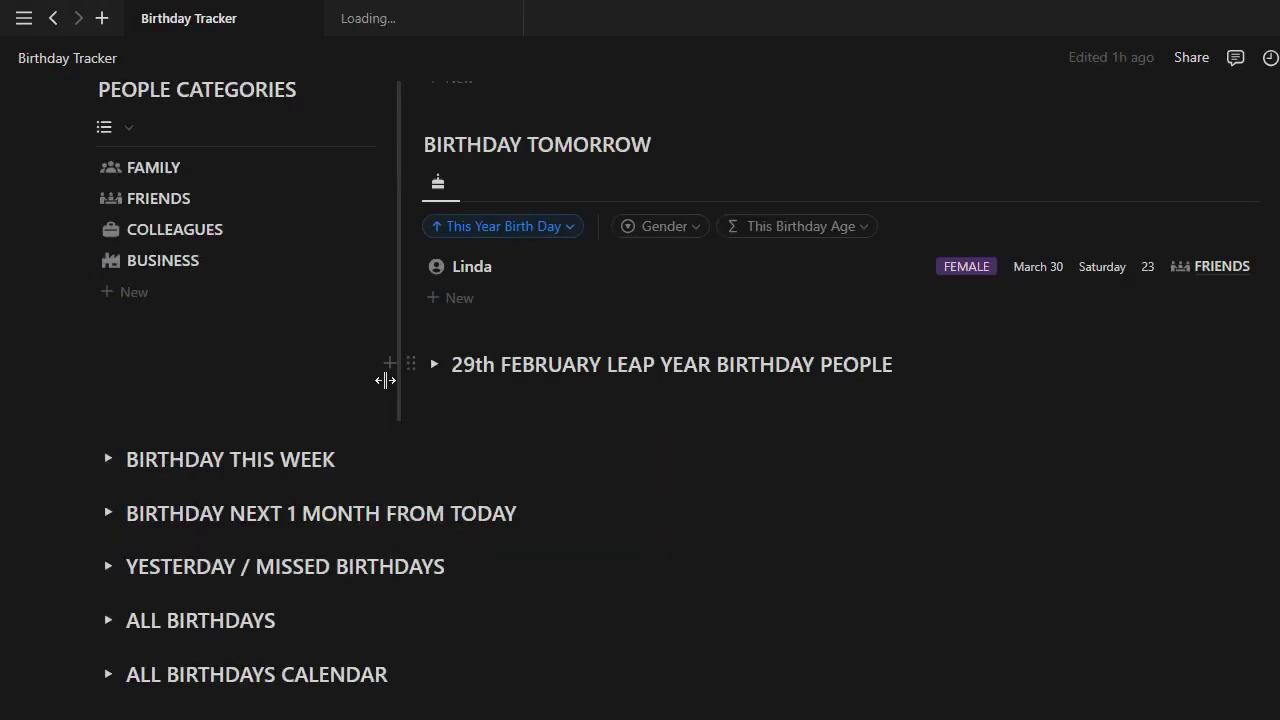
{"action": "scroll", "coordinate": [385, 380], "scroll_direction": "up", "scroll_amount": 5}
{"action": "key", "text": "ctrl+Tab"}
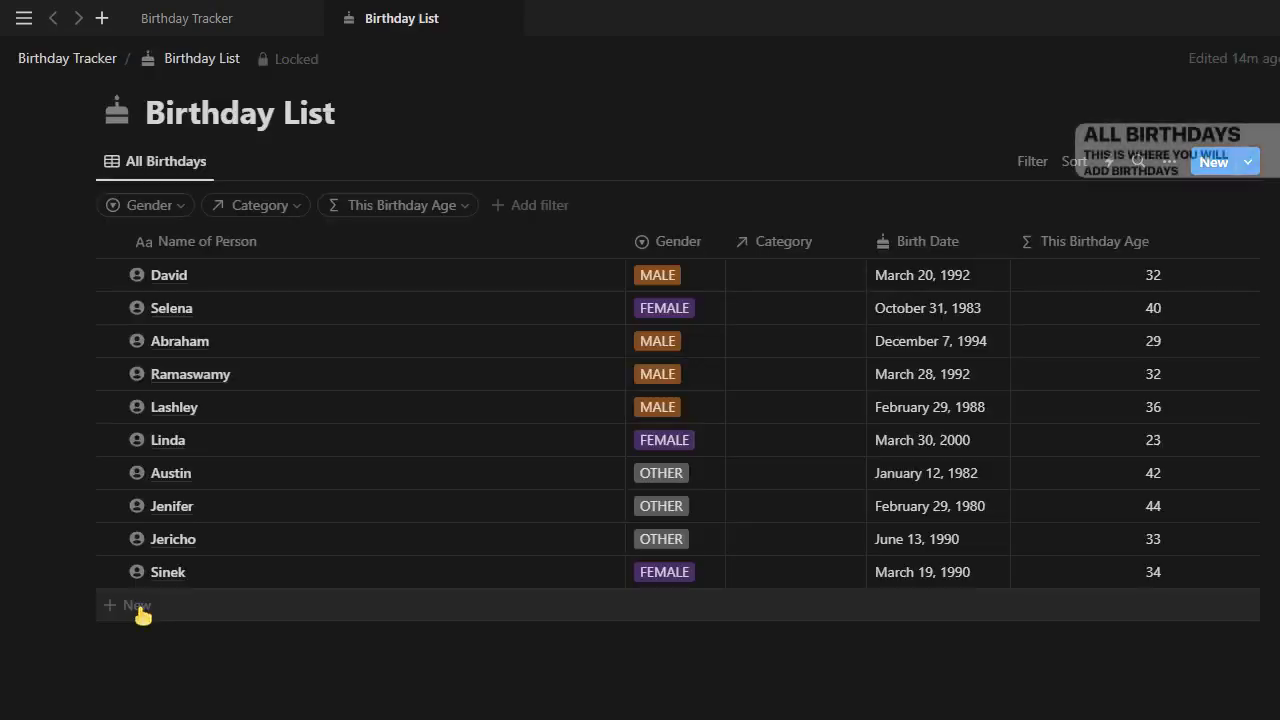
- Add a new person named Rick at the bottom of the Birthday List
{"action": "left_click", "coordinate": [141, 610]}
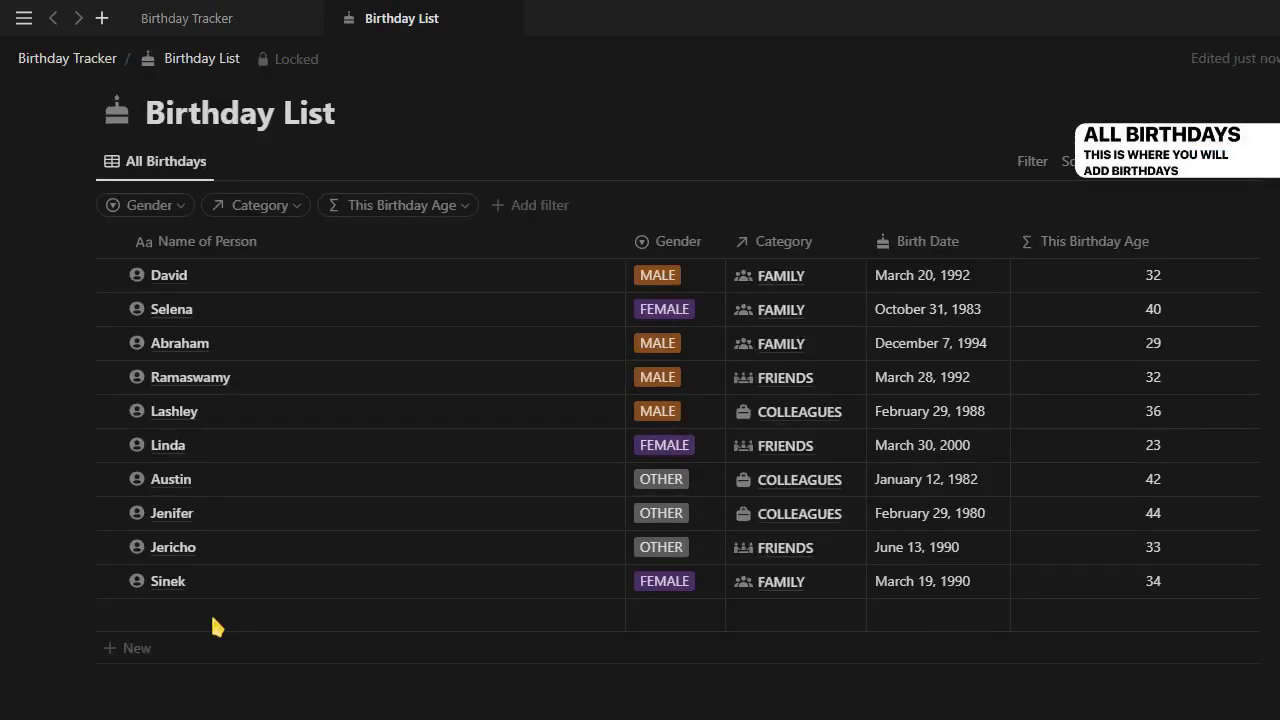
{"action": "left_click", "coordinate": [209, 619]}
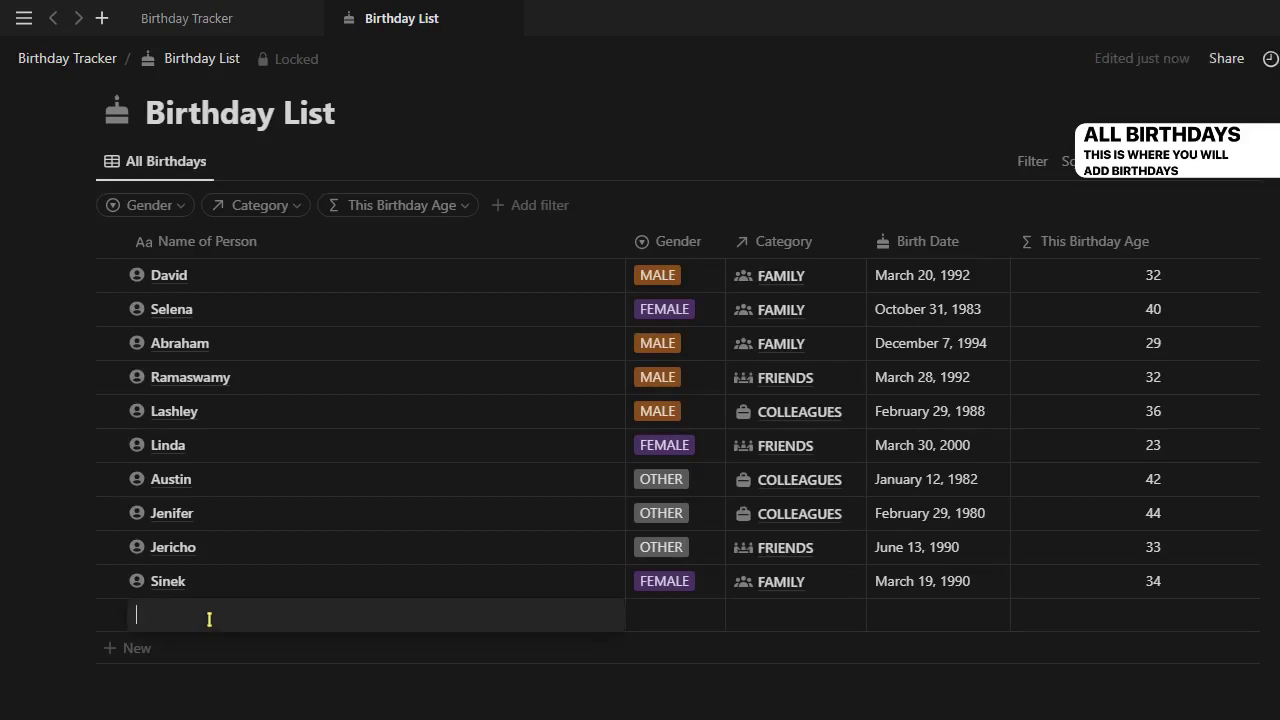
{"action": "type", "text": "Rick"}
{"action": "key", "text": "Return"}
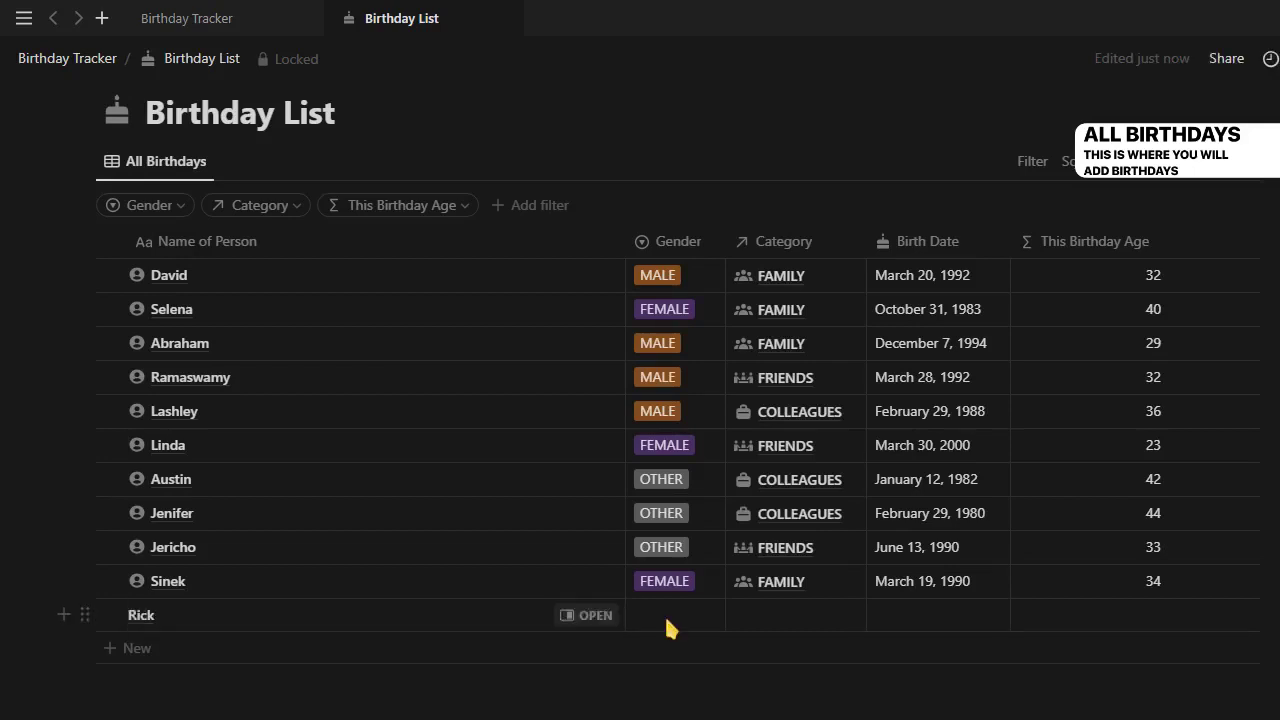
{"action": "left_click", "coordinate": [669, 615]}
{"action": "left_click", "coordinate": [800, 615]}
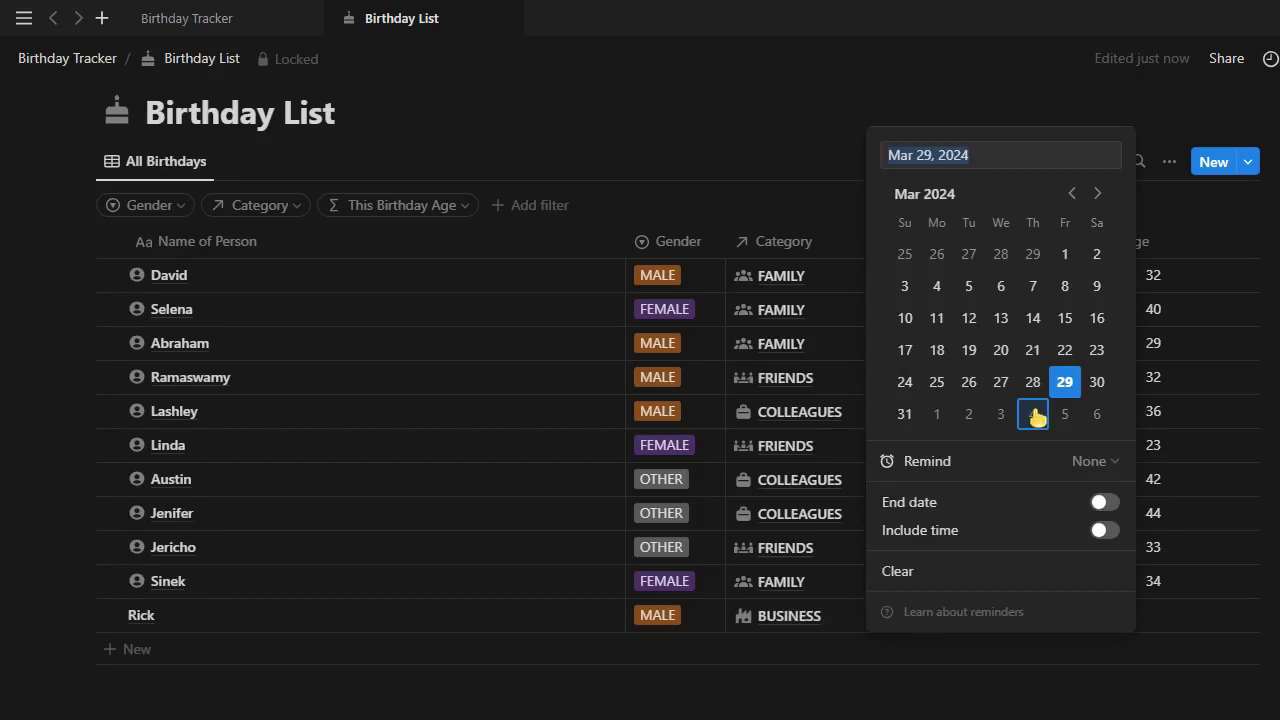
{"action": "left_click", "coordinate": [1100, 386]}
{"action": "key", "text": "BackSpace"}
{"action": "key", "text": "BackSpace"}
{"action": "key", "text": "BackSpace"}
{"action": "key", "text": "BackSpace"}
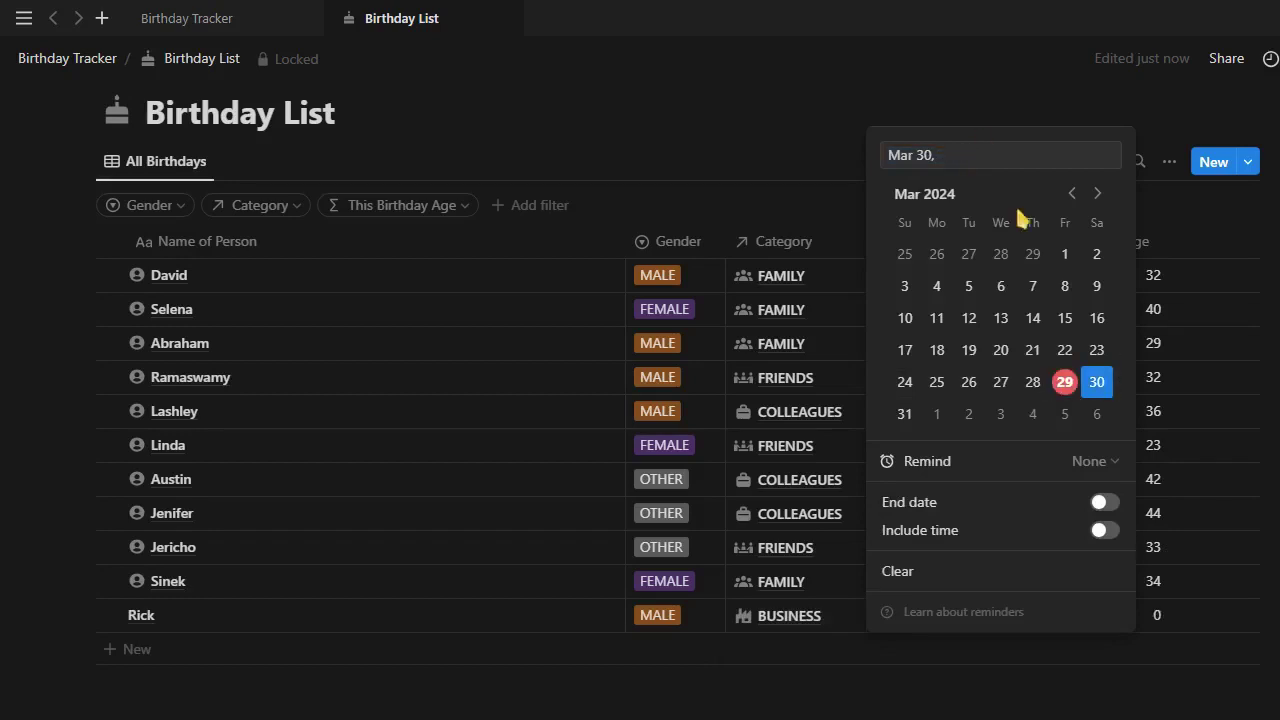
{"action": "type", "text": "1990"}
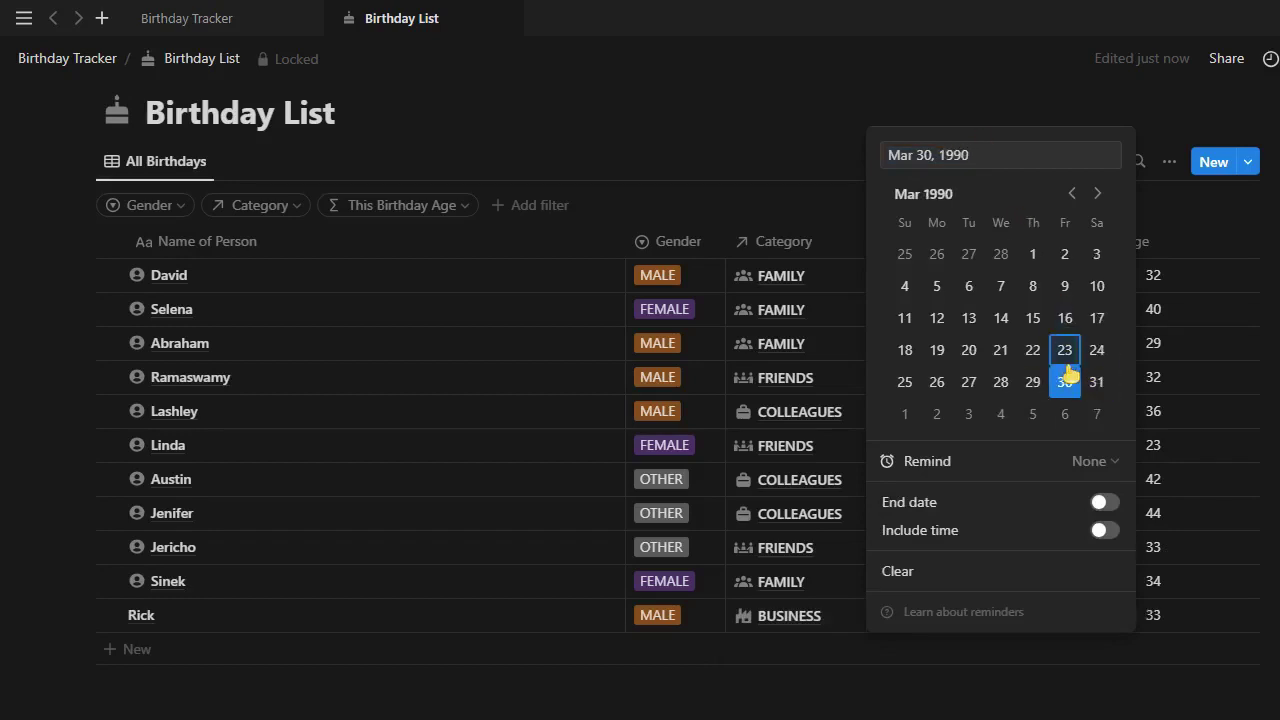
{"action": "key", "text": "Return"}
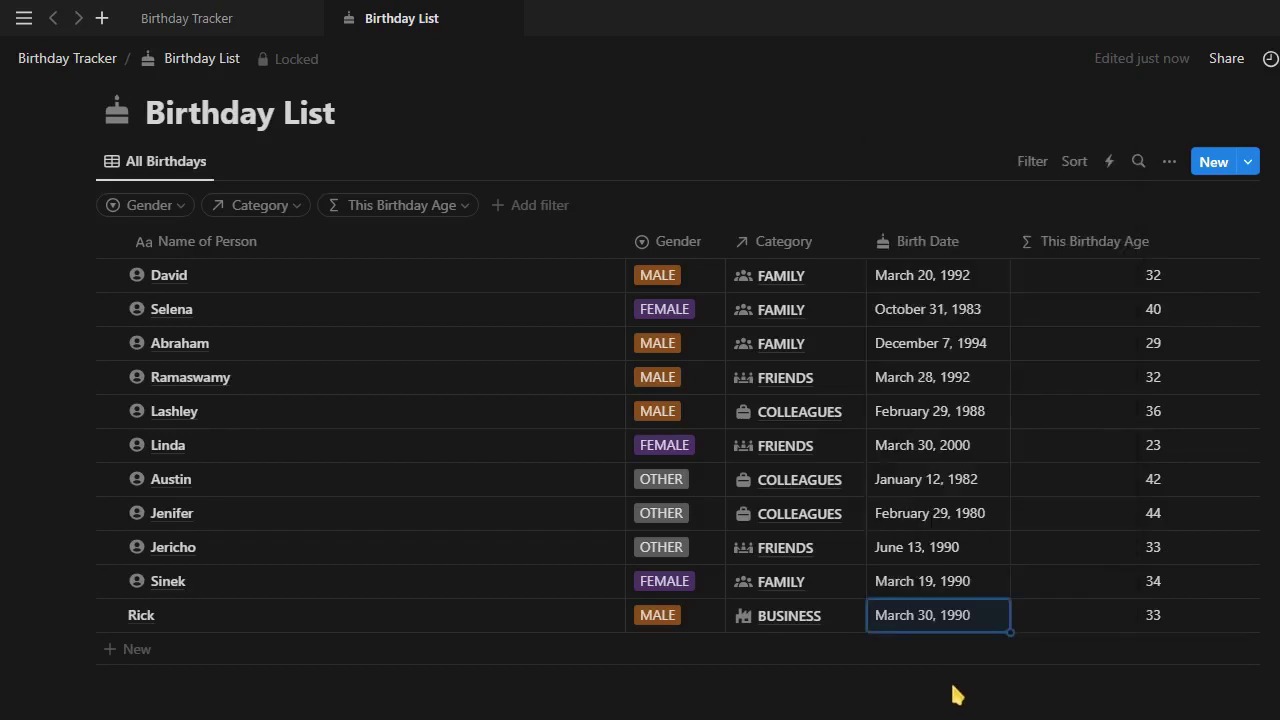
{"action": "left_click", "coordinate": [568, 625]}
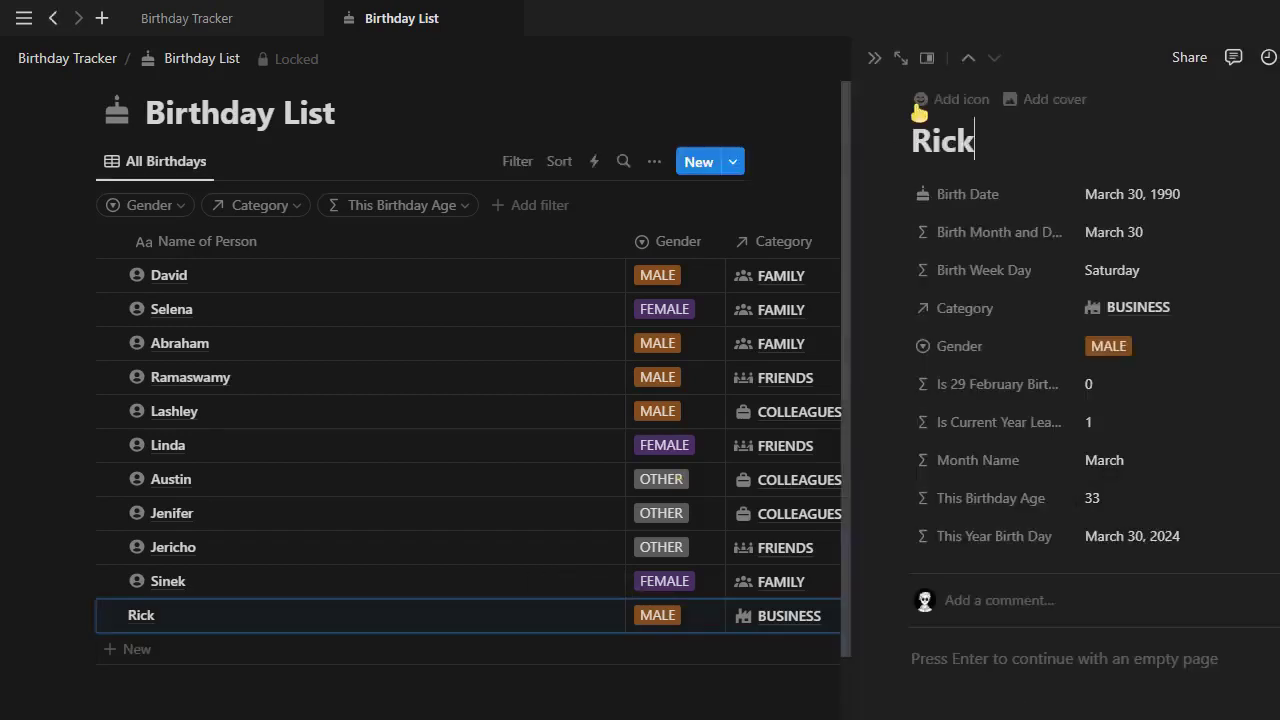
- Give Rick's page the grey person icon from the Icons set and close the preview
{"action": "left_click", "coordinate": [920, 100]}
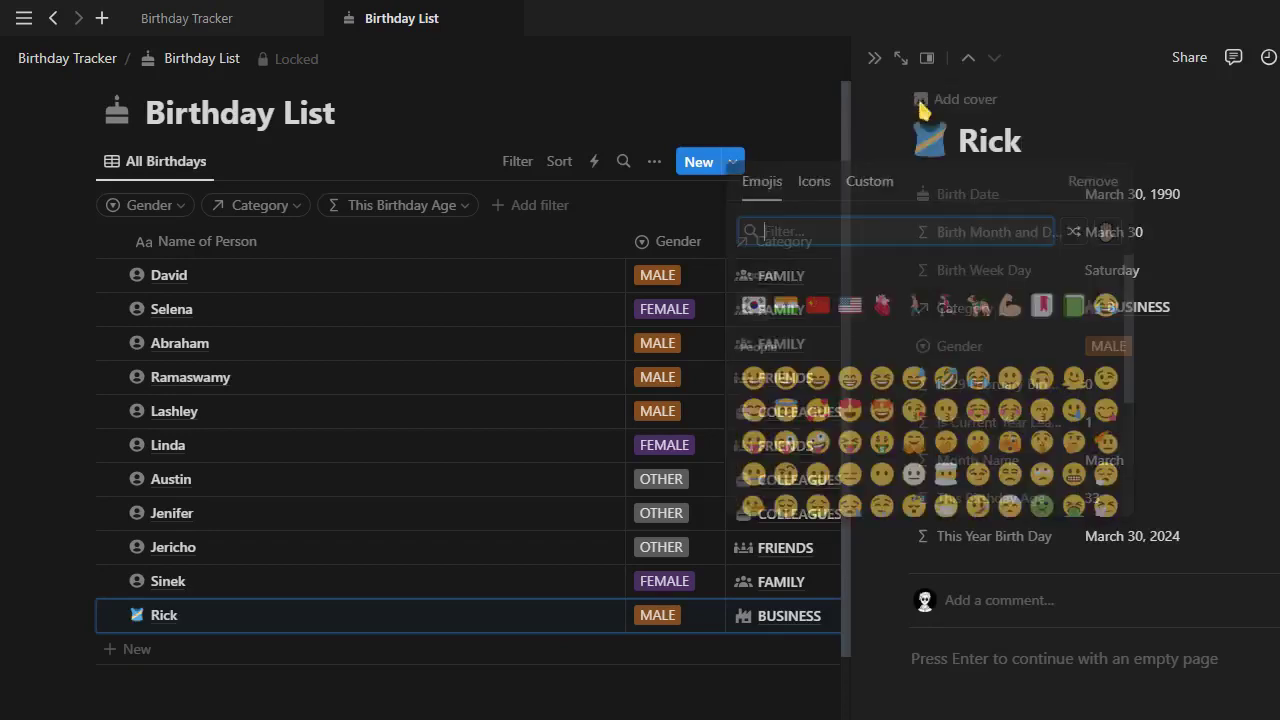
{"action": "left_click", "coordinate": [814, 181]}
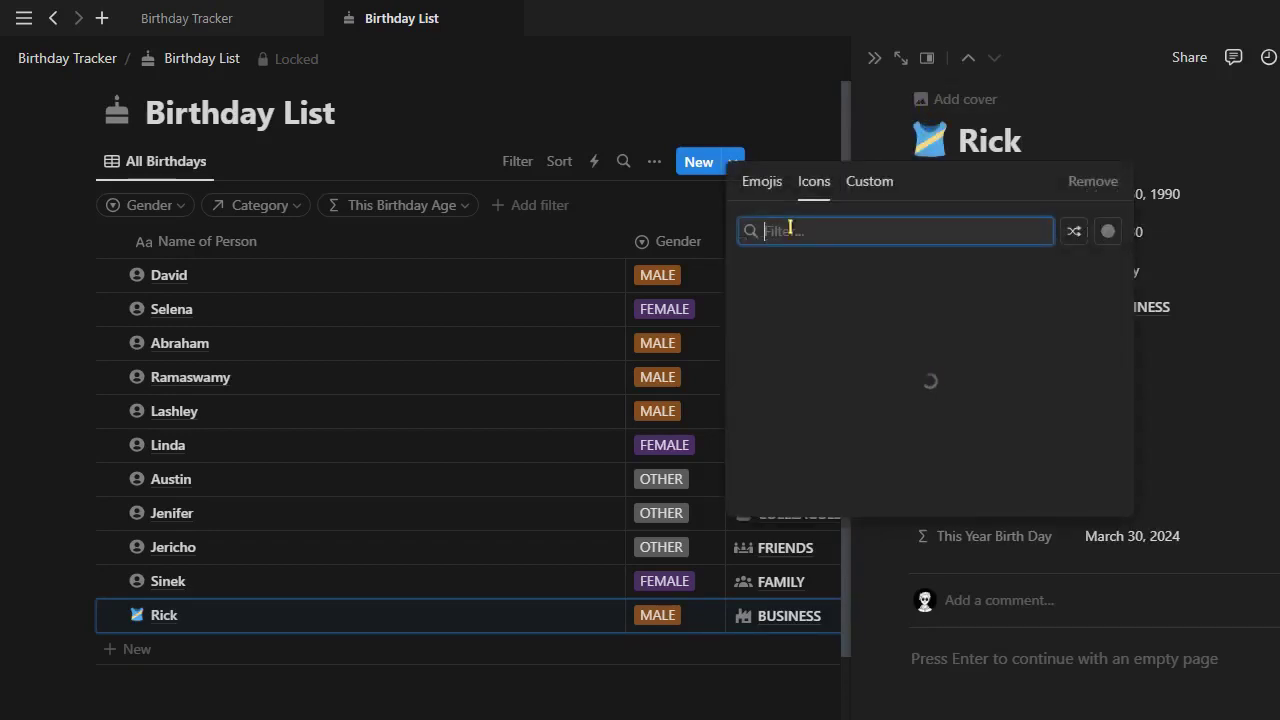
{"action": "left_click", "coordinate": [1093, 181]}
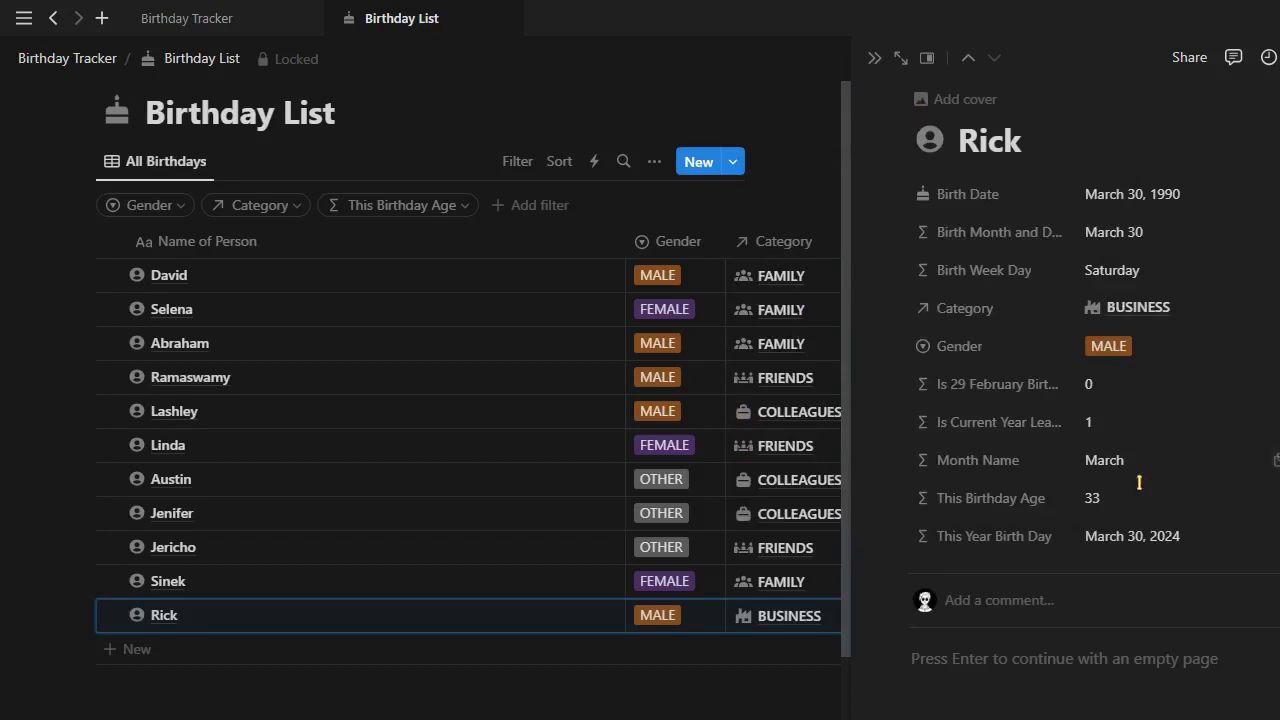
{"action": "key", "text": "Escape"}
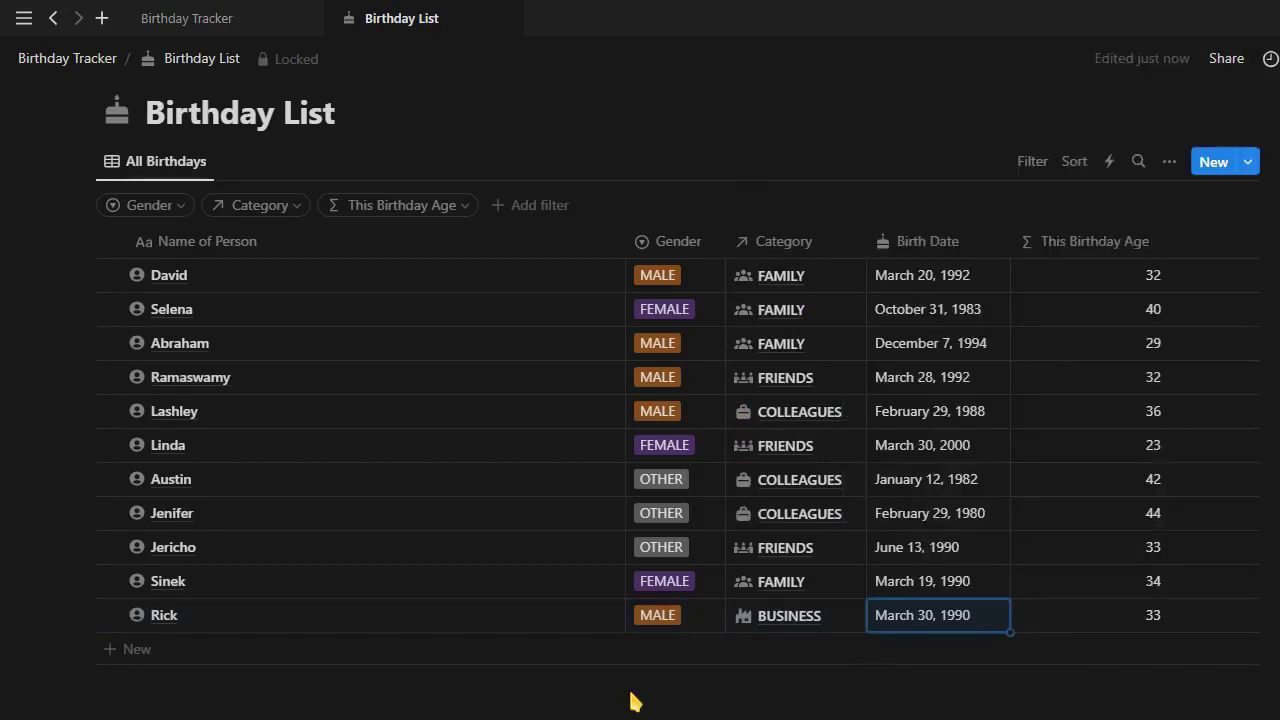
- Close the Birthday List tab and add an empty block below the People Categories list
{"action": "left_click", "coordinate": [506, 19]}
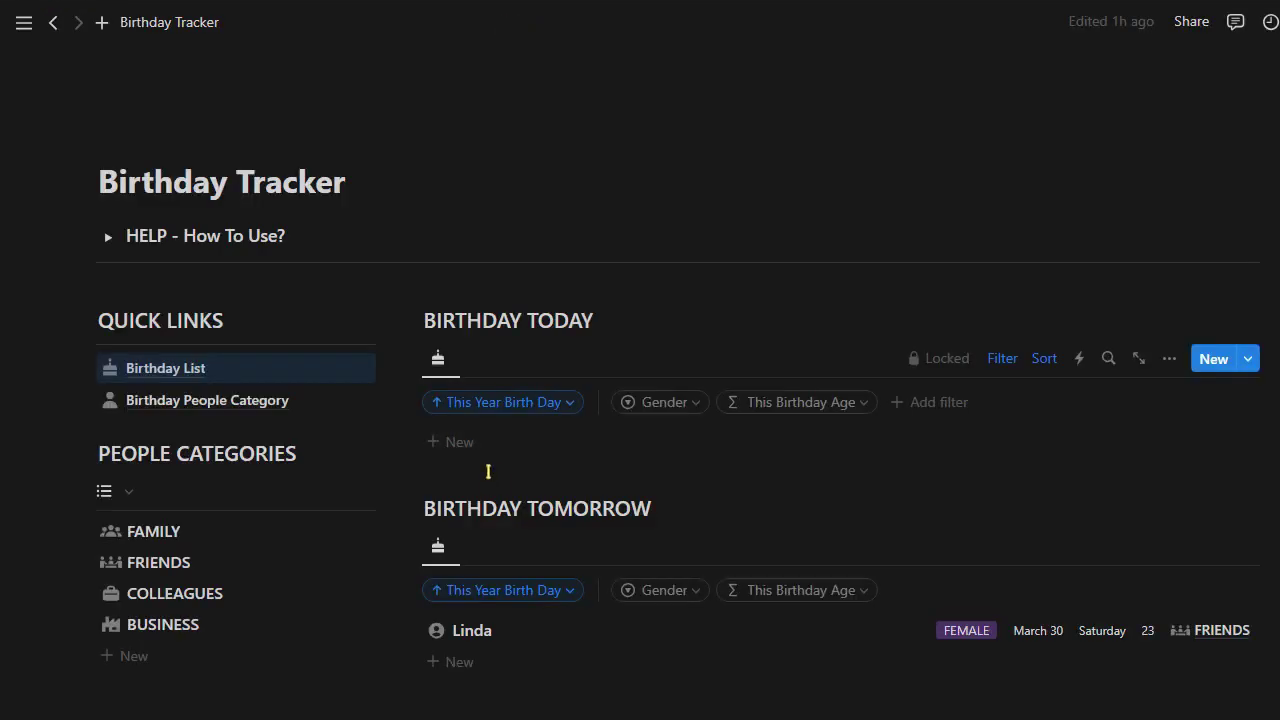
{"action": "scroll", "coordinate": [490, 471], "scroll_direction": "down", "scroll_amount": 2}
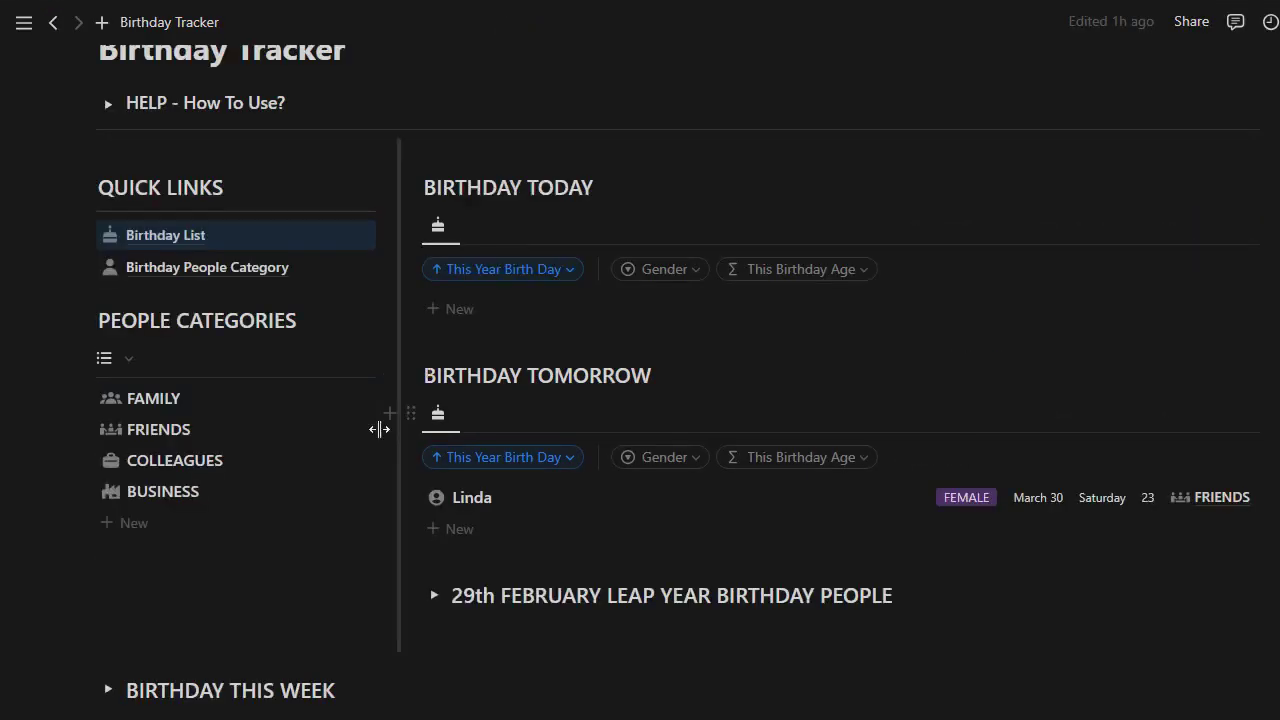
{"action": "left_click", "coordinate": [359, 576]}
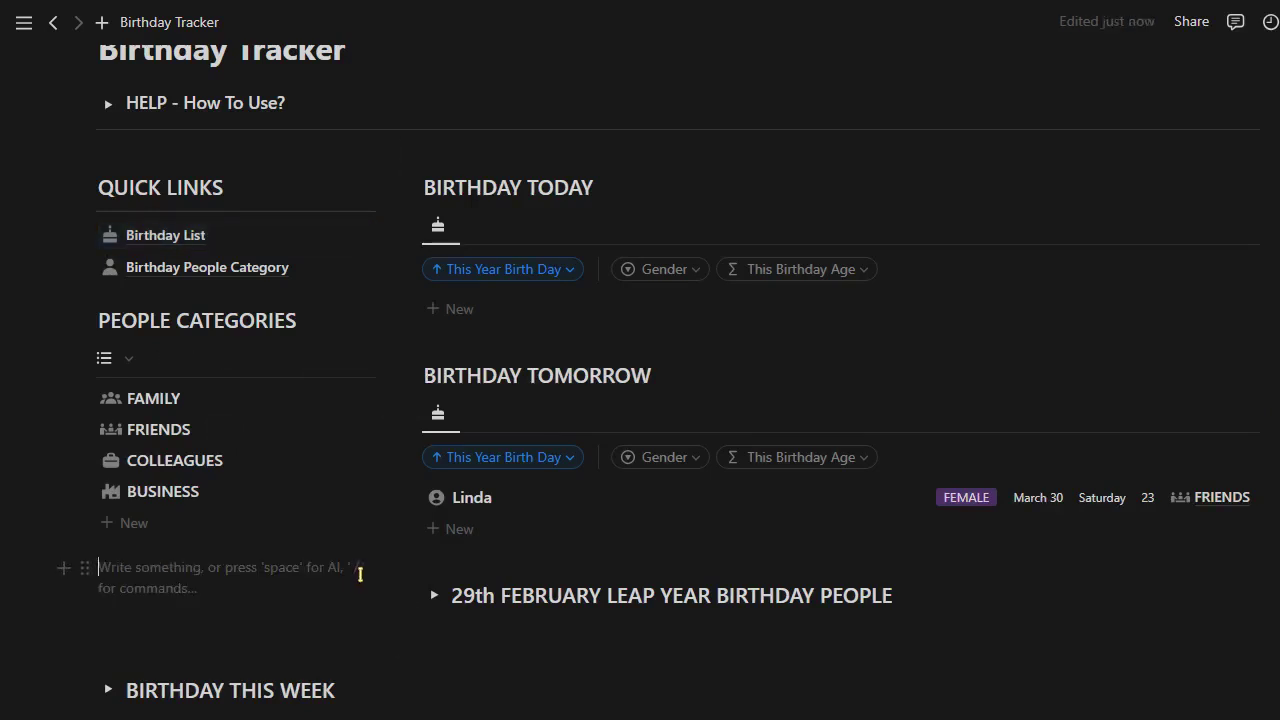
- Expand the 29th February Leap Year section to show its two February 29 entries
{"action": "scroll", "coordinate": [557, 317], "scroll_direction": "down", "scroll_amount": 4}
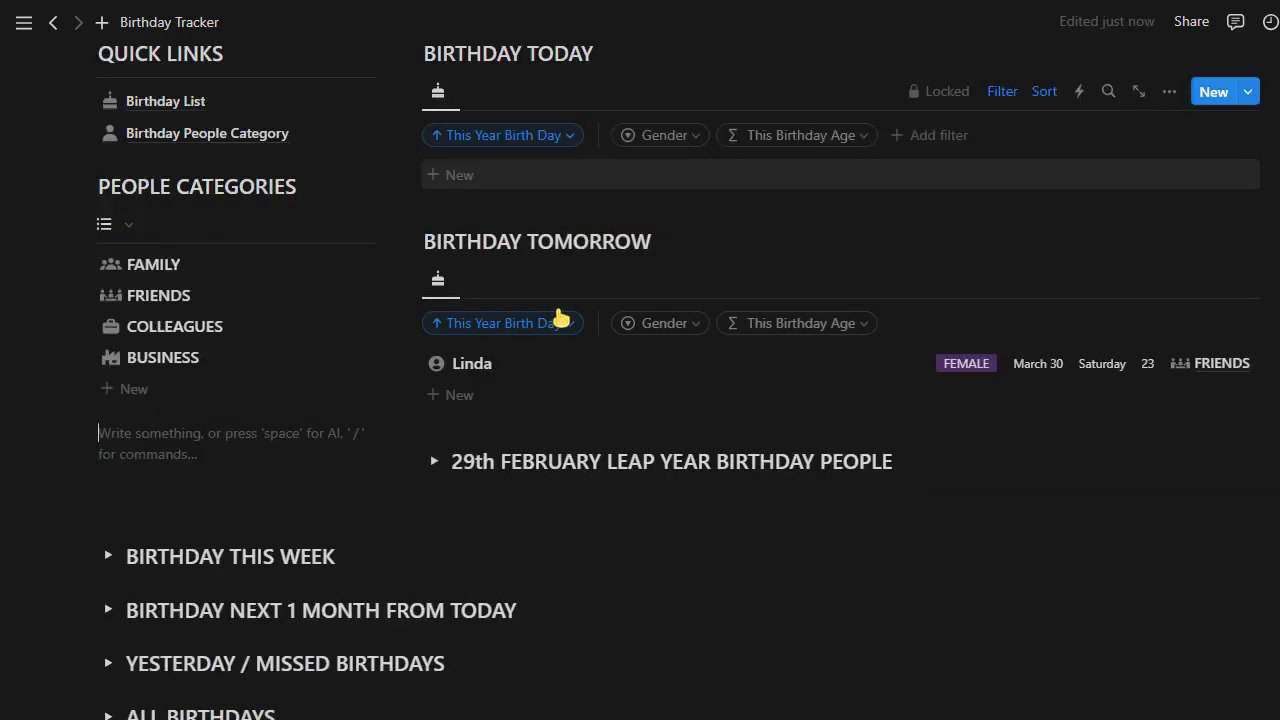
{"action": "scroll", "coordinate": [535, 328], "scroll_direction": "up", "scroll_amount": 6}
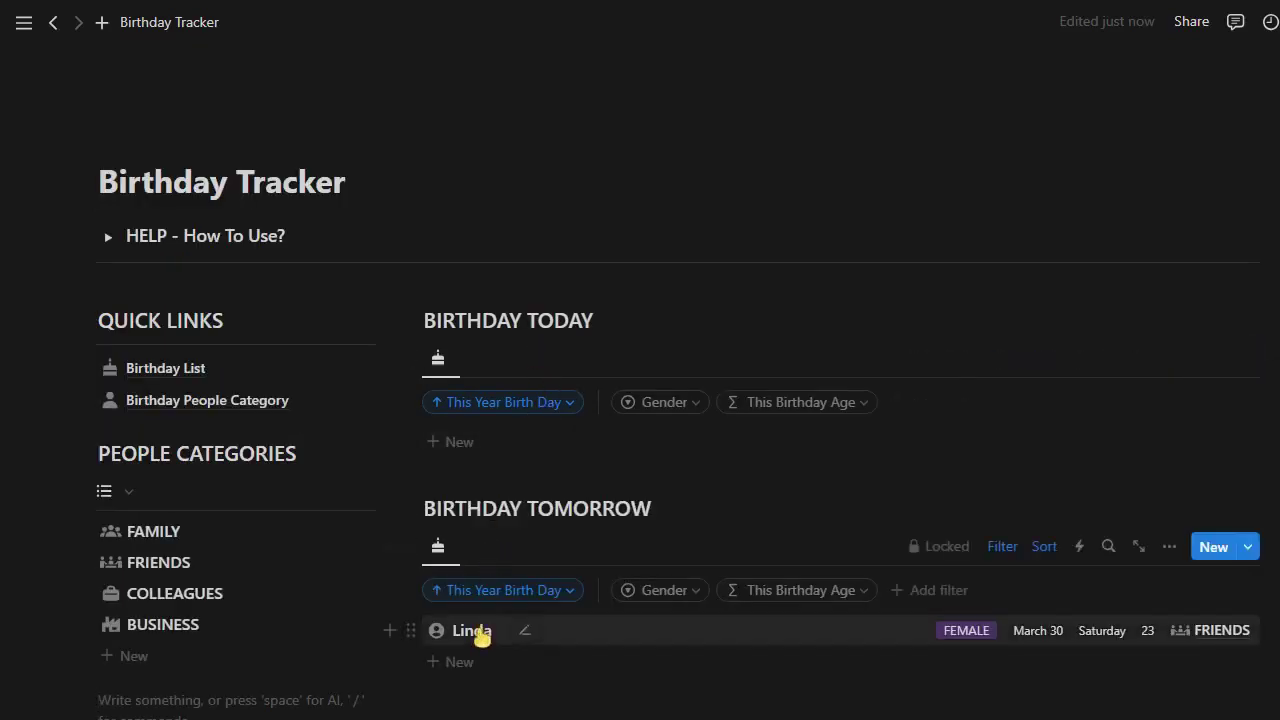
{"action": "scroll", "coordinate": [478, 636], "scroll_direction": "down", "scroll_amount": 4}
{"action": "scroll", "coordinate": [478, 636], "scroll_direction": "down", "scroll_amount": 2}
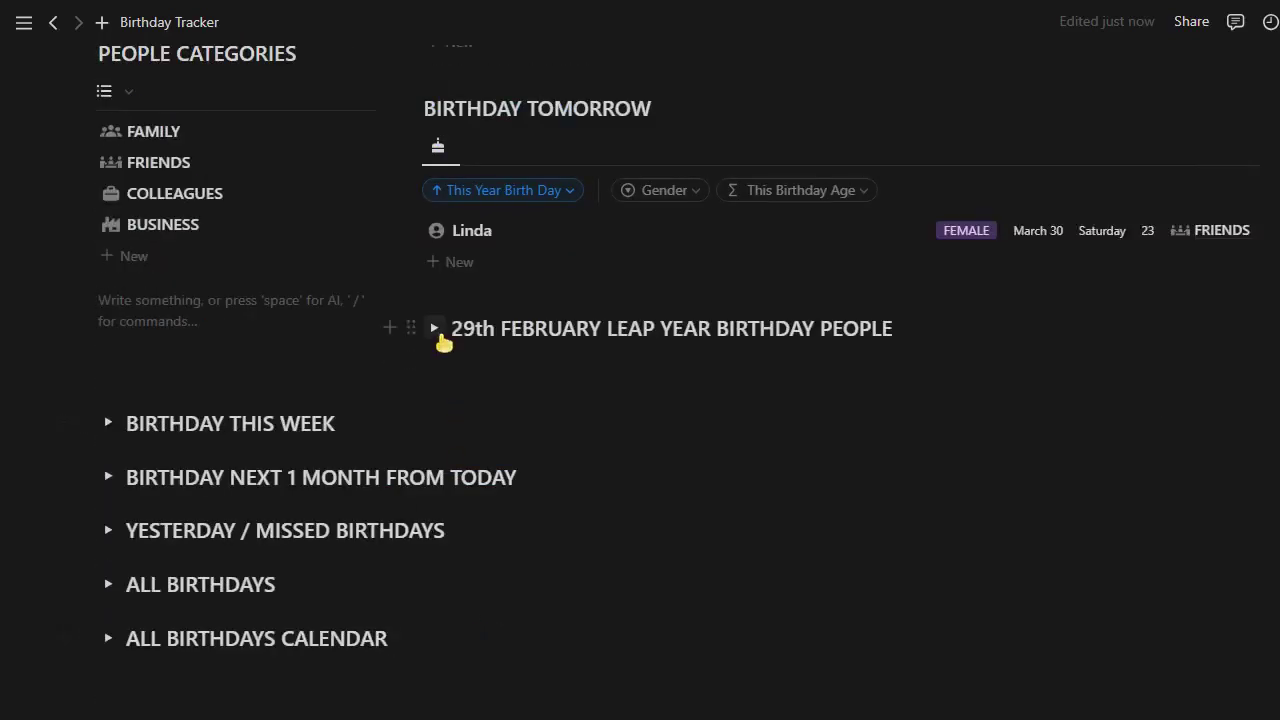
{"action": "left_click", "coordinate": [434, 328]}
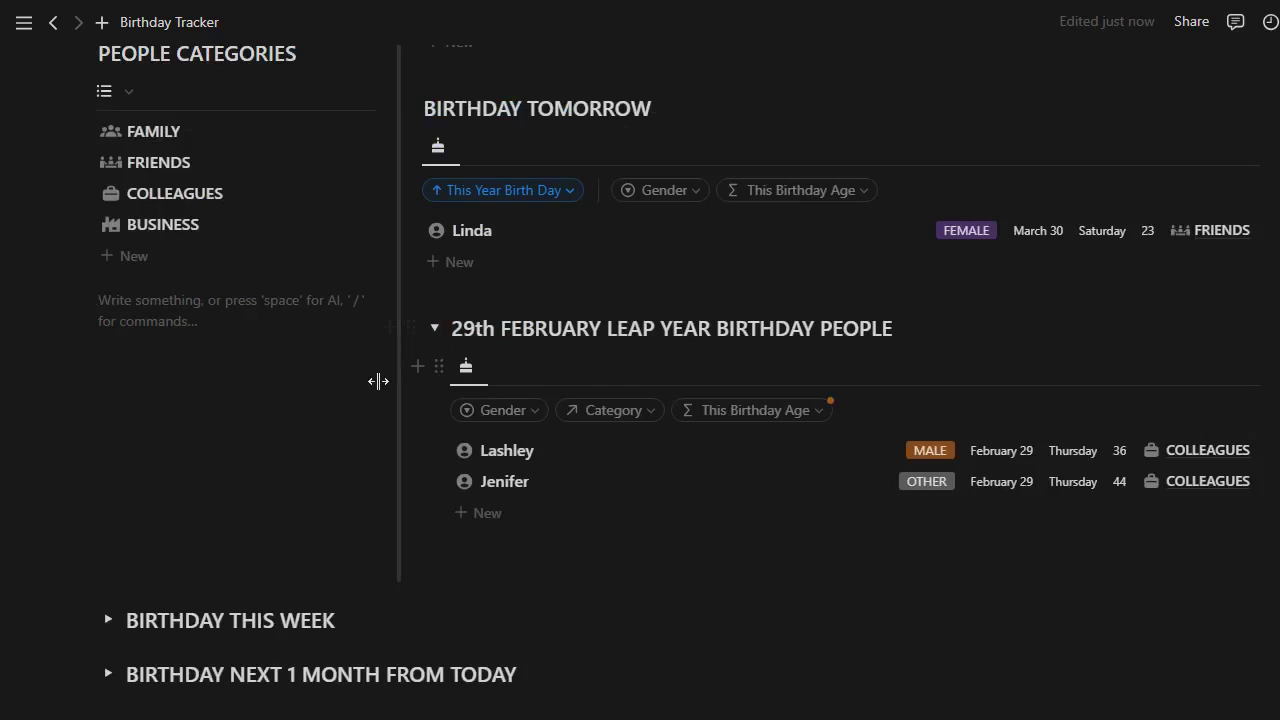
{"action": "left_click", "coordinate": [755, 410]}
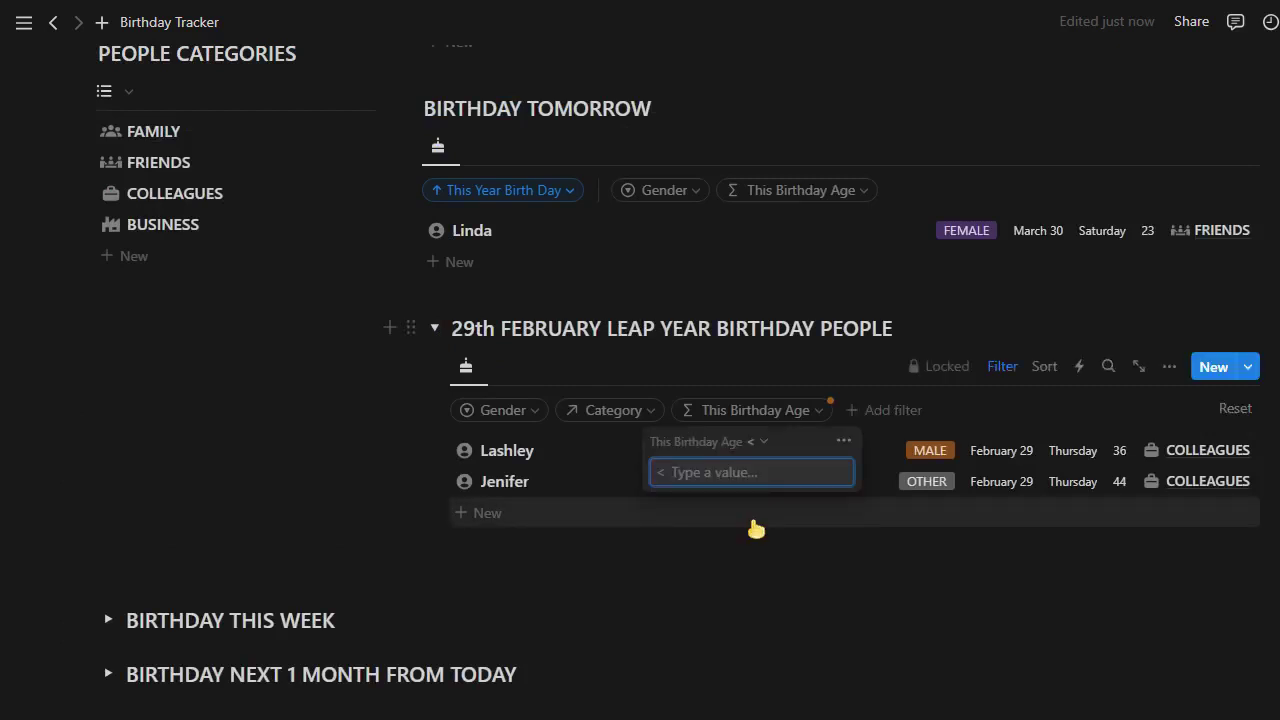
{"action": "type", "text": "38"}
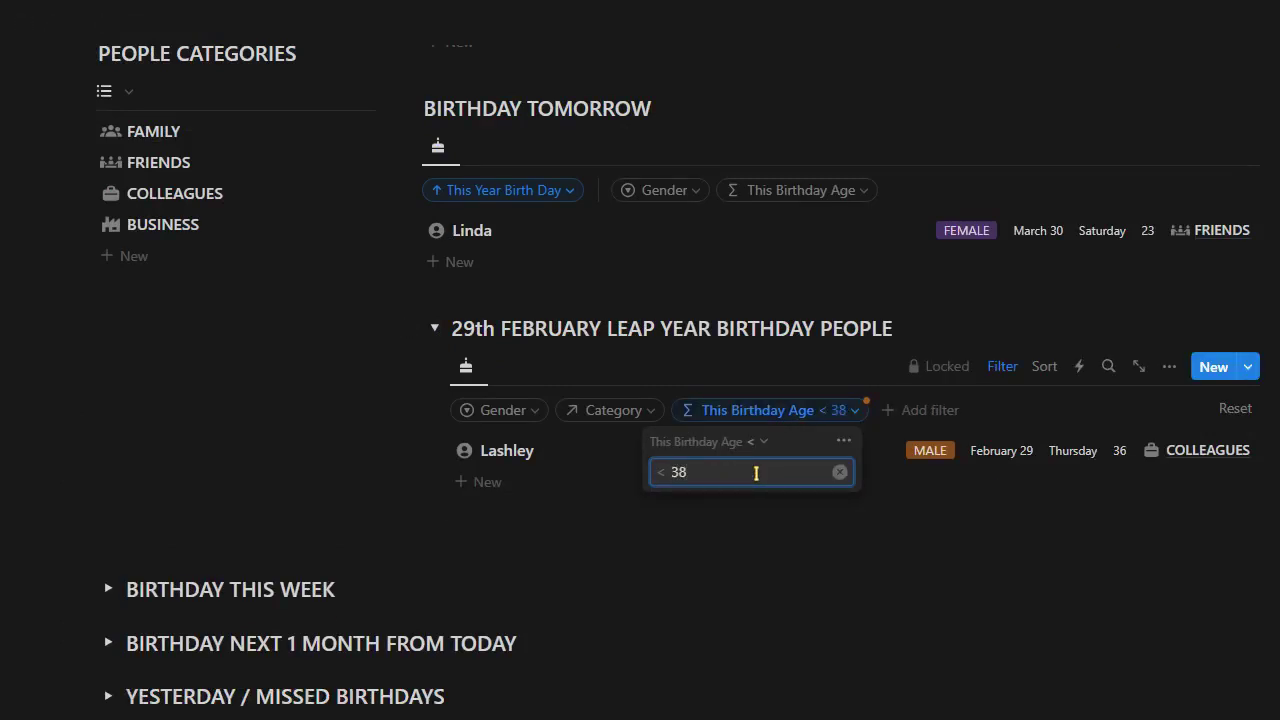
{"action": "key", "text": "BackSpace"}
{"action": "key", "text": "BackSpace"}
{"action": "left_click", "coordinate": [758, 443]}
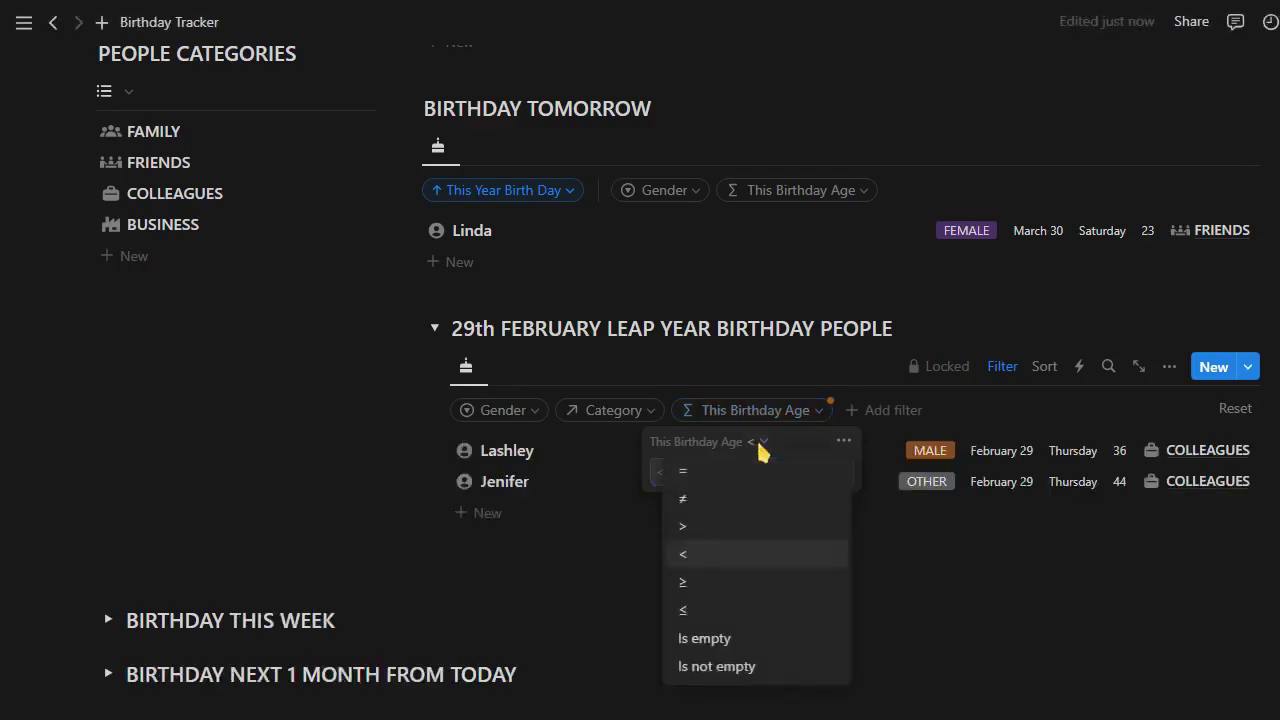
{"action": "left_click", "coordinate": [706, 484]}
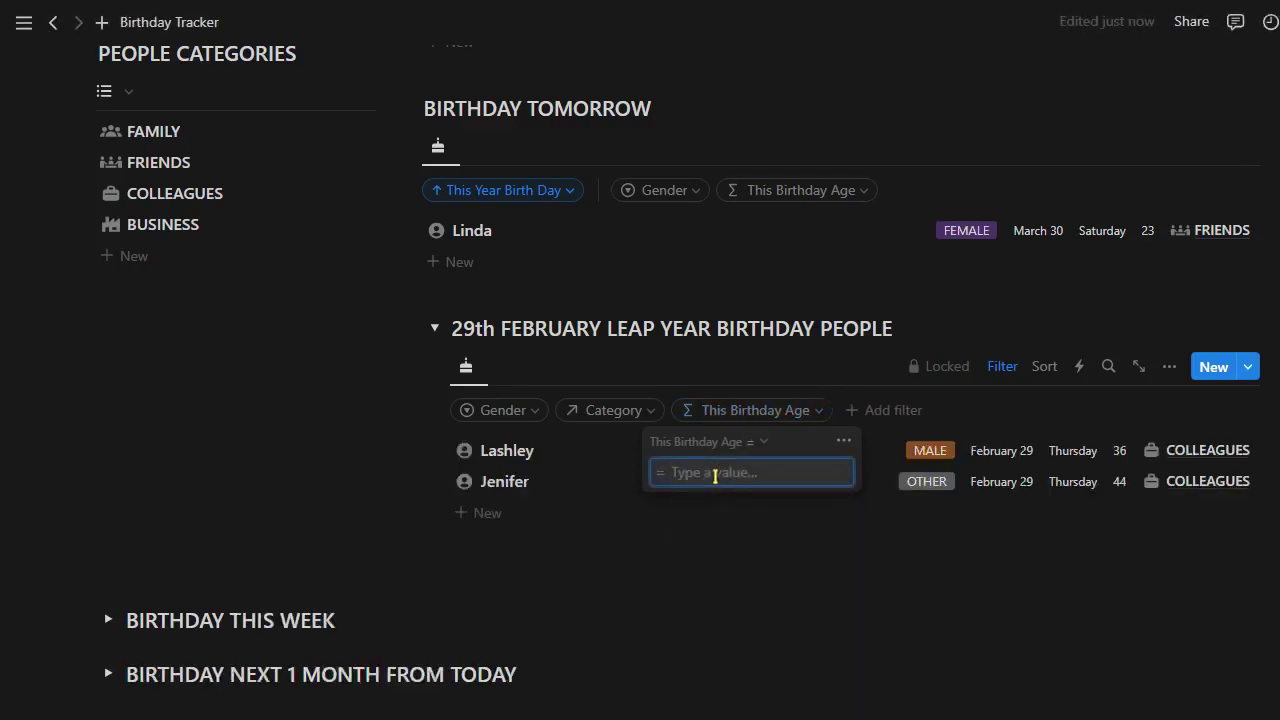
{"action": "type", "text": "44"}
{"action": "key", "text": "BackSpace"}
{"action": "key", "text": "BackSpace"}
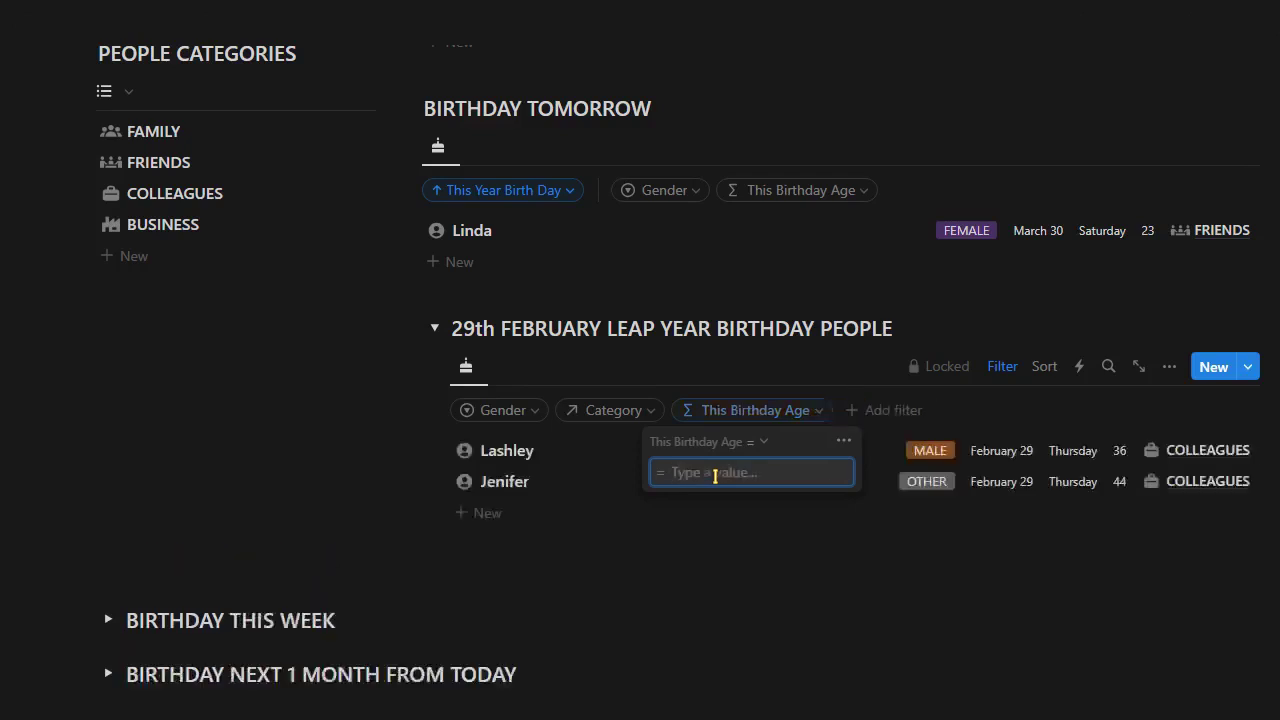
{"action": "left_click", "coordinate": [808, 411]}
{"action": "left_click", "coordinate": [626, 418]}
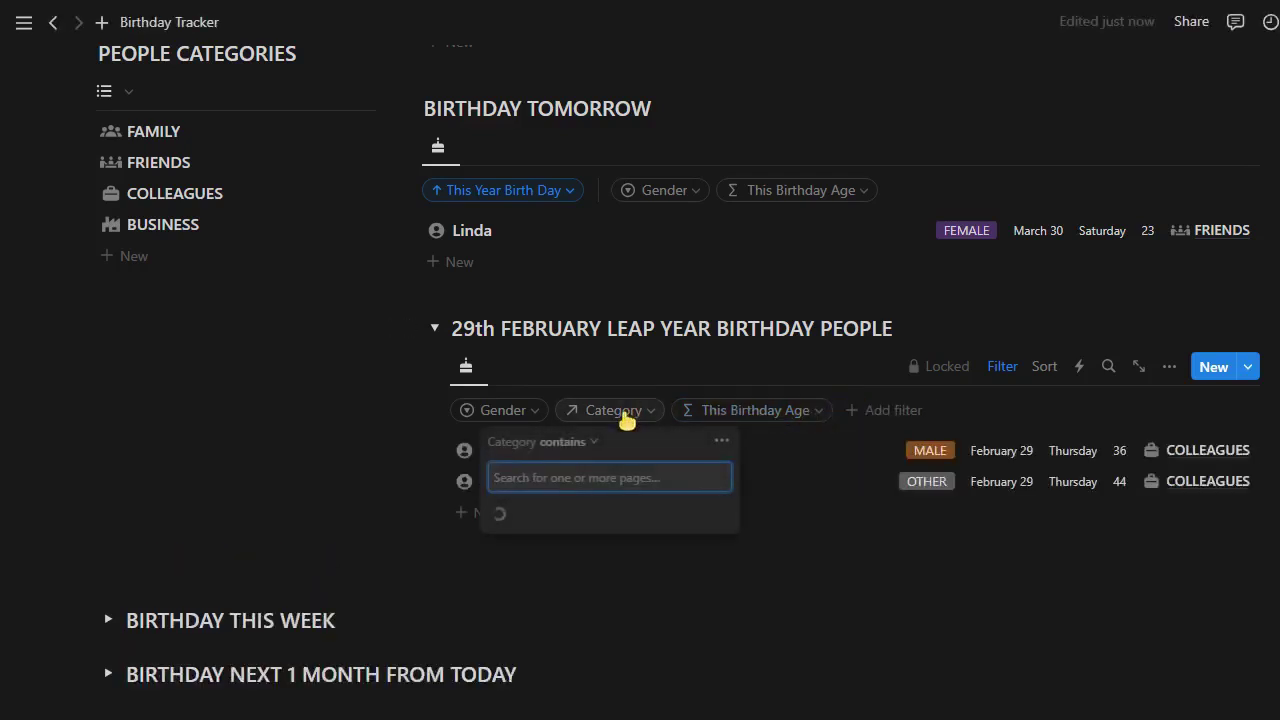
{"action": "left_click", "coordinate": [626, 418]}
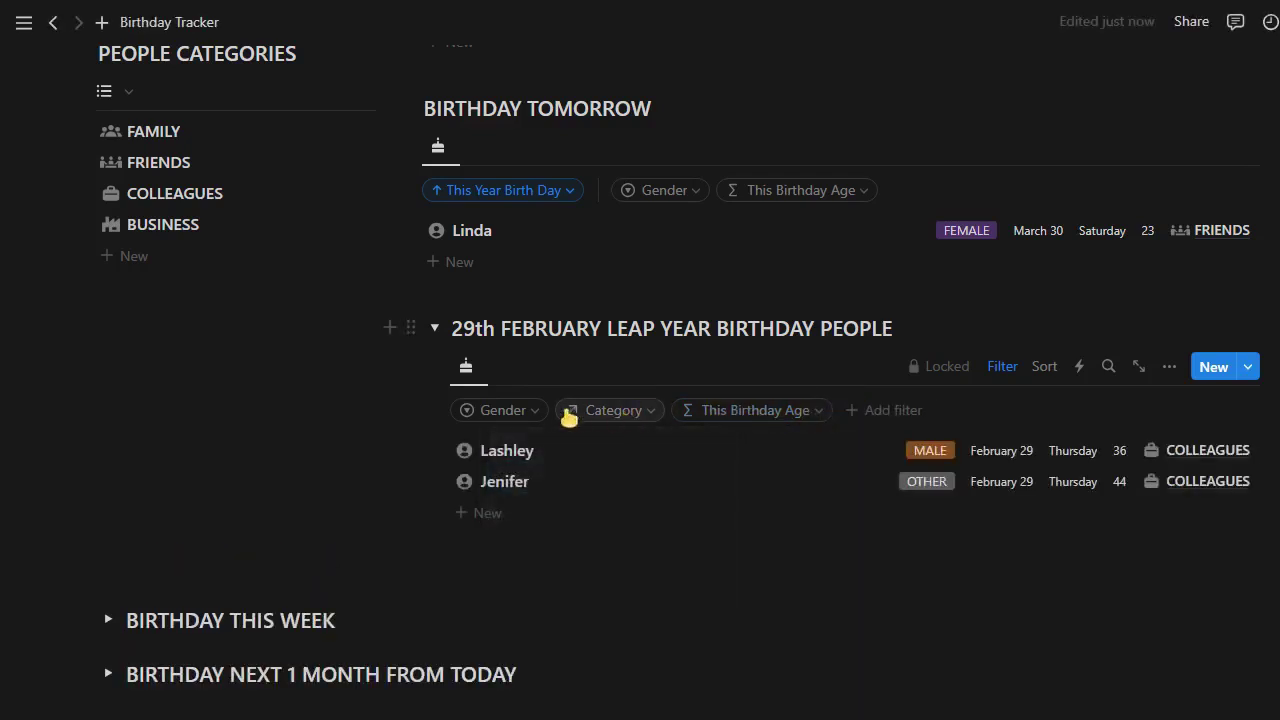
{"action": "left_click", "coordinate": [529, 409]}
{"action": "left_click", "coordinate": [529, 409]}
- Peek at the Birthday This Week section, then expand Birthday Next 1 Month From Today
{"action": "scroll", "coordinate": [293, 429], "scroll_direction": "down", "scroll_amount": 3}
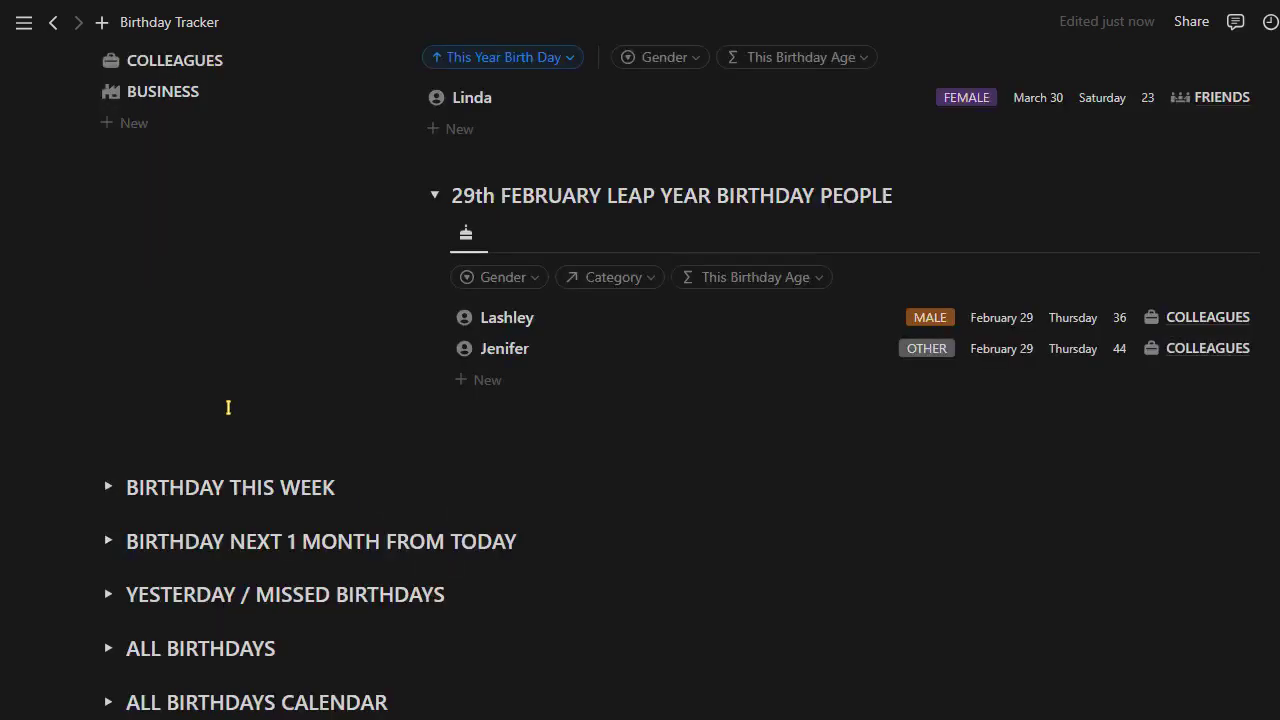
{"action": "left_click", "coordinate": [108, 355]}
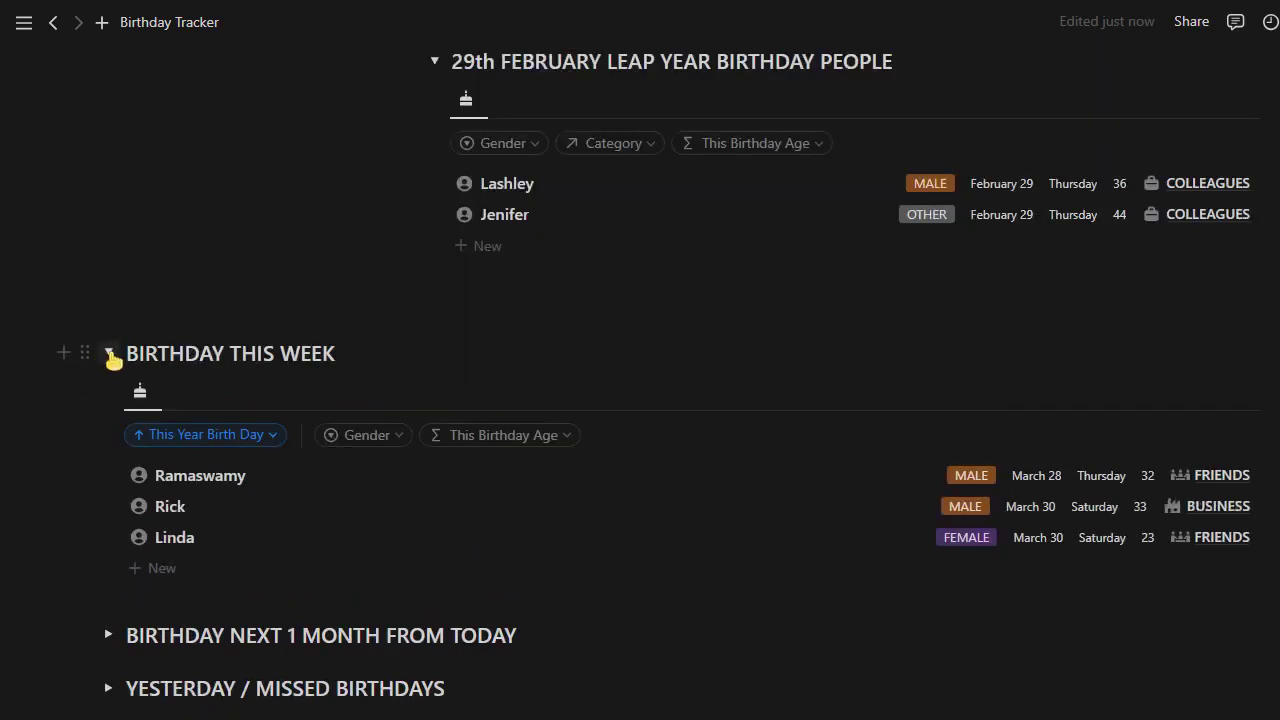
{"action": "left_click", "coordinate": [109, 355]}
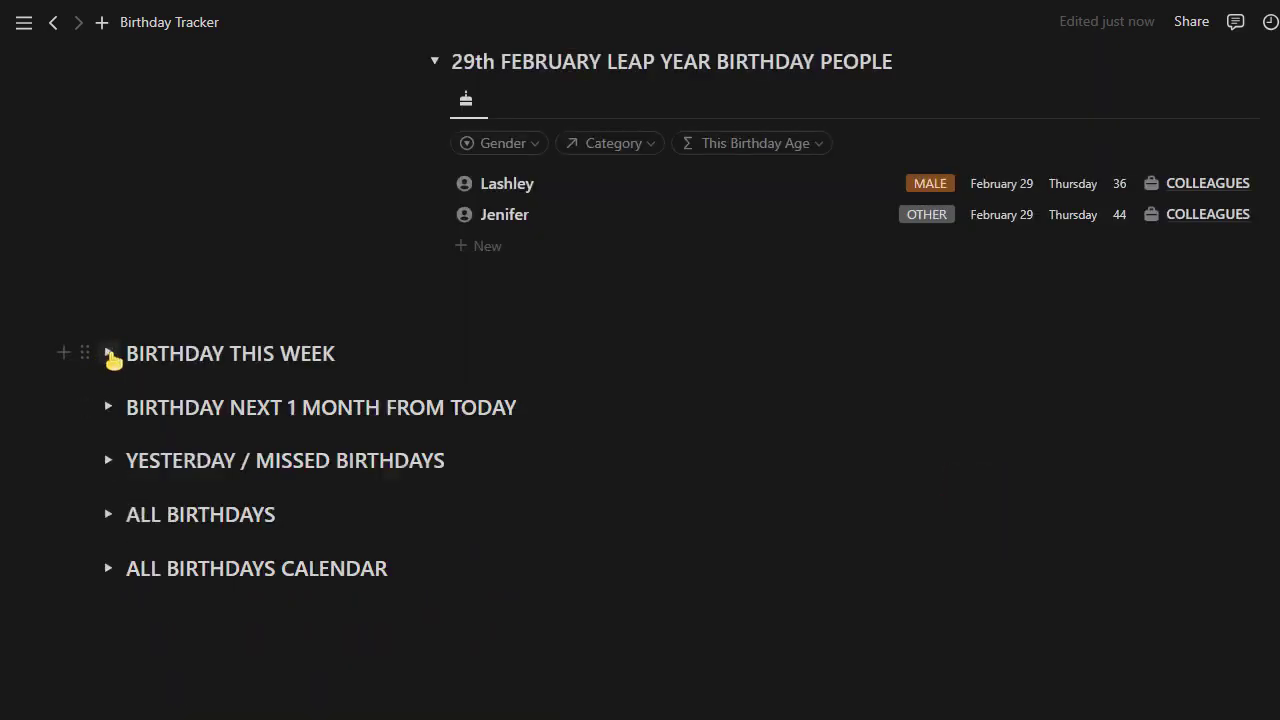
{"action": "left_click", "coordinate": [110, 407]}
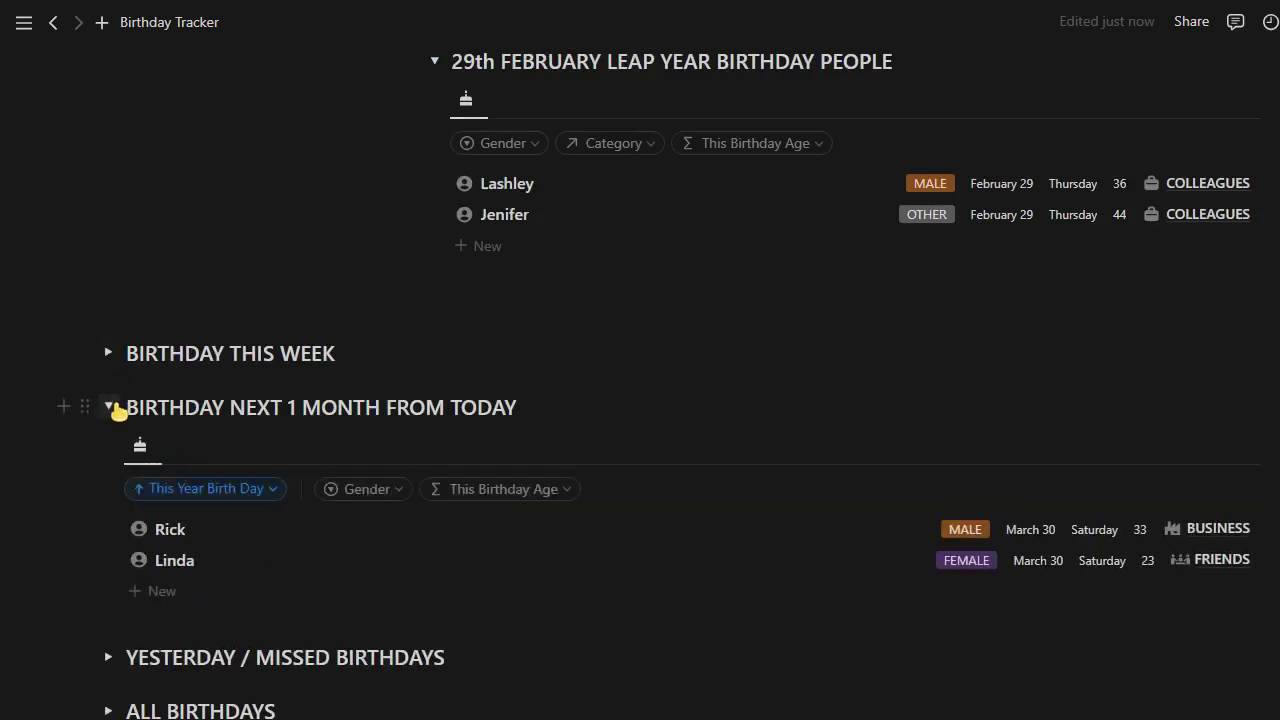
{"action": "scroll", "coordinate": [116, 410], "scroll_direction": "down", "scroll_amount": 3}
- Collapse the missed and next-month sections and expand All Birthdays to list nine people
{"action": "left_click", "coordinate": [110, 412]}
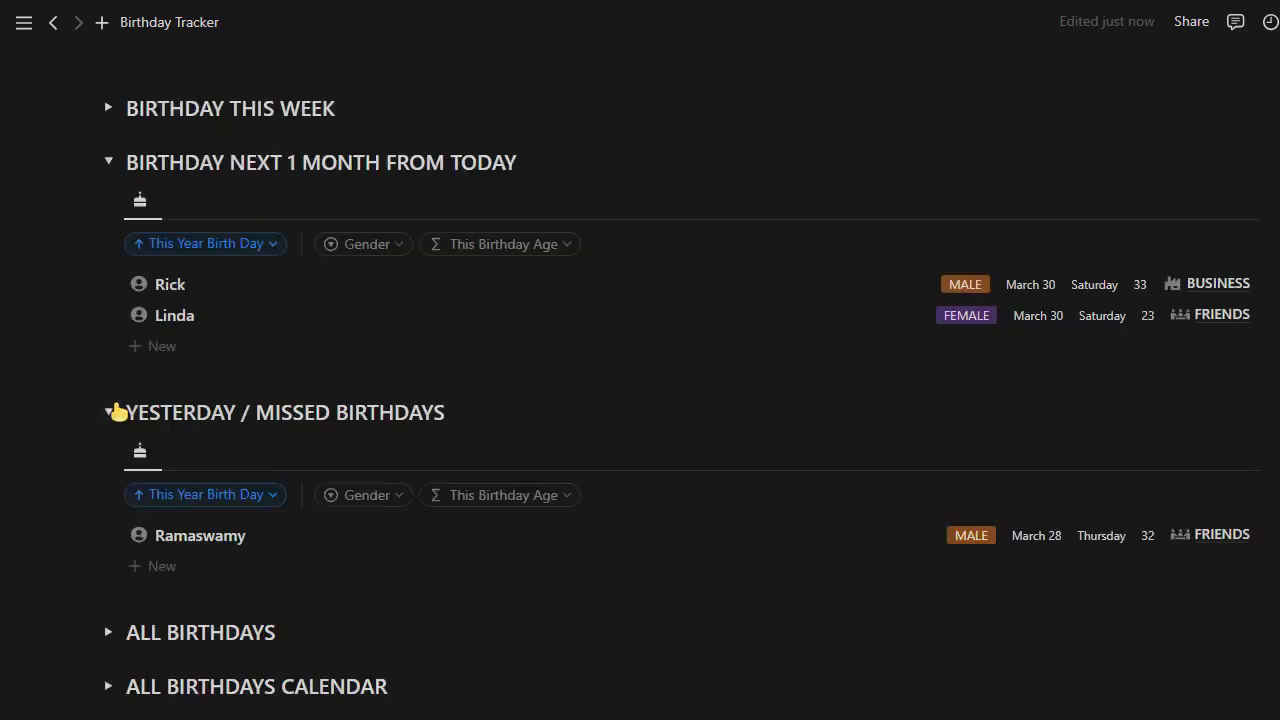
{"action": "left_click", "coordinate": [116, 412]}
{"action": "left_click", "coordinate": [107, 166]}
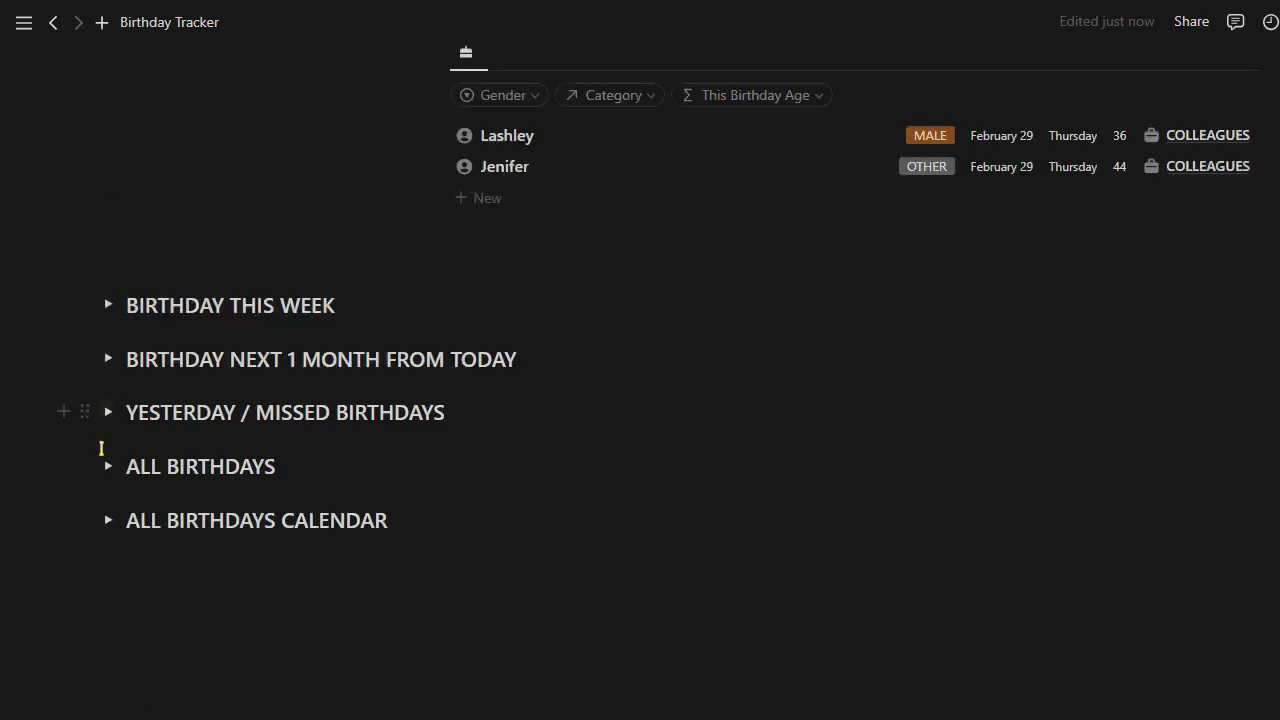
{"action": "left_click", "coordinate": [104, 465]}
{"action": "scroll", "coordinate": [101, 465], "scroll_direction": "down", "scroll_amount": 4}
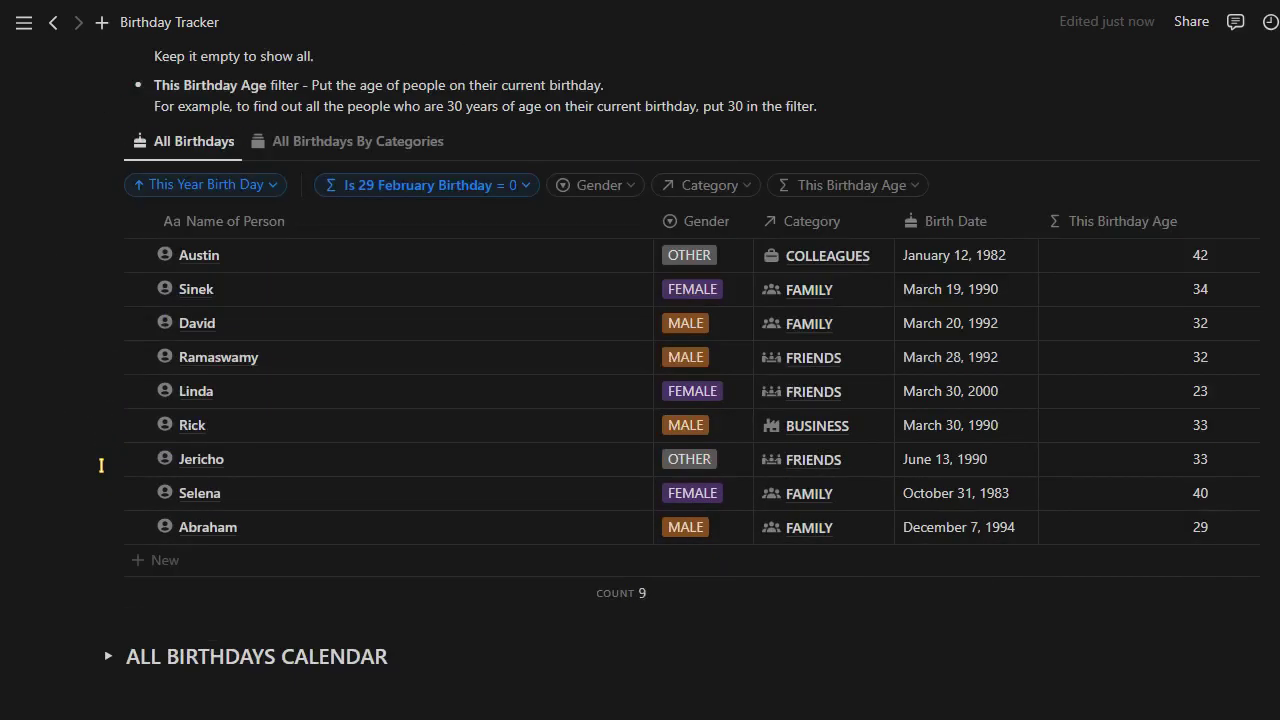
- Show All Birthdays grouped by category and collapse the BUSINESS group after checking Rick
{"action": "scroll", "coordinate": [101, 465], "scroll_direction": "up", "scroll_amount": 2}
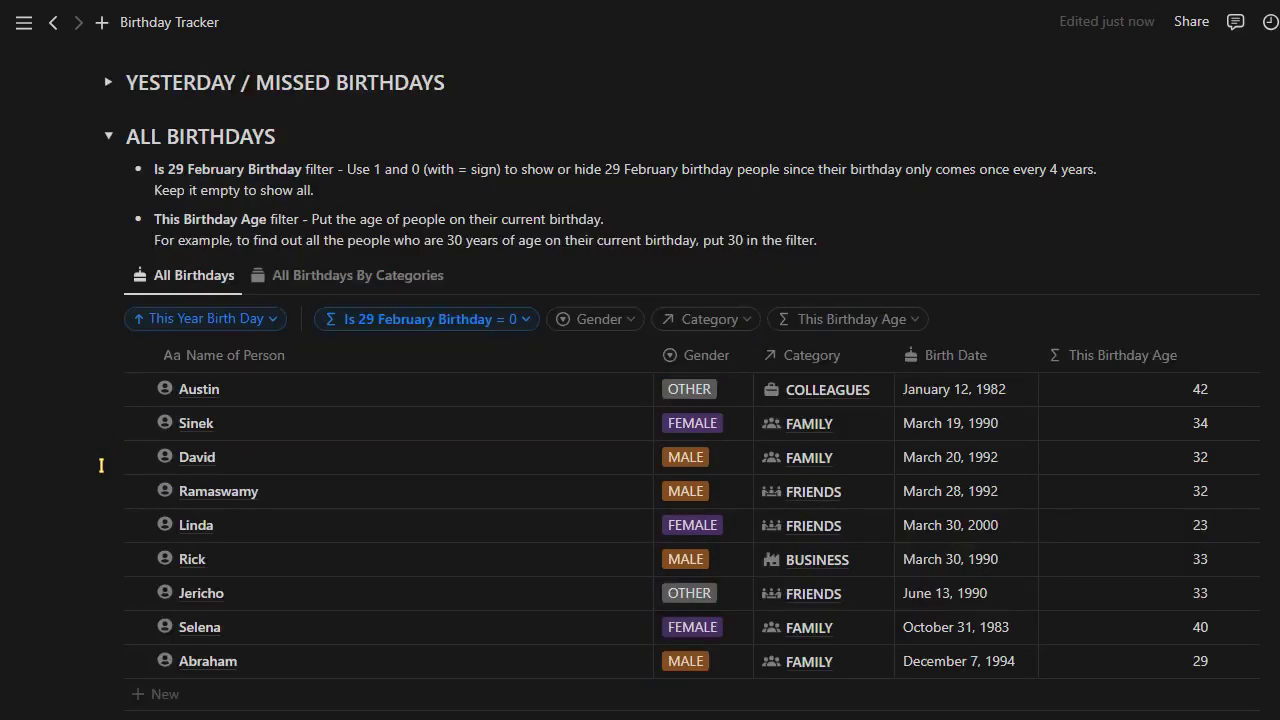
{"action": "scroll", "coordinate": [101, 465], "scroll_direction": "down", "scroll_amount": 2}
{"action": "scroll", "coordinate": [109, 477], "scroll_direction": "up", "scroll_amount": 2}
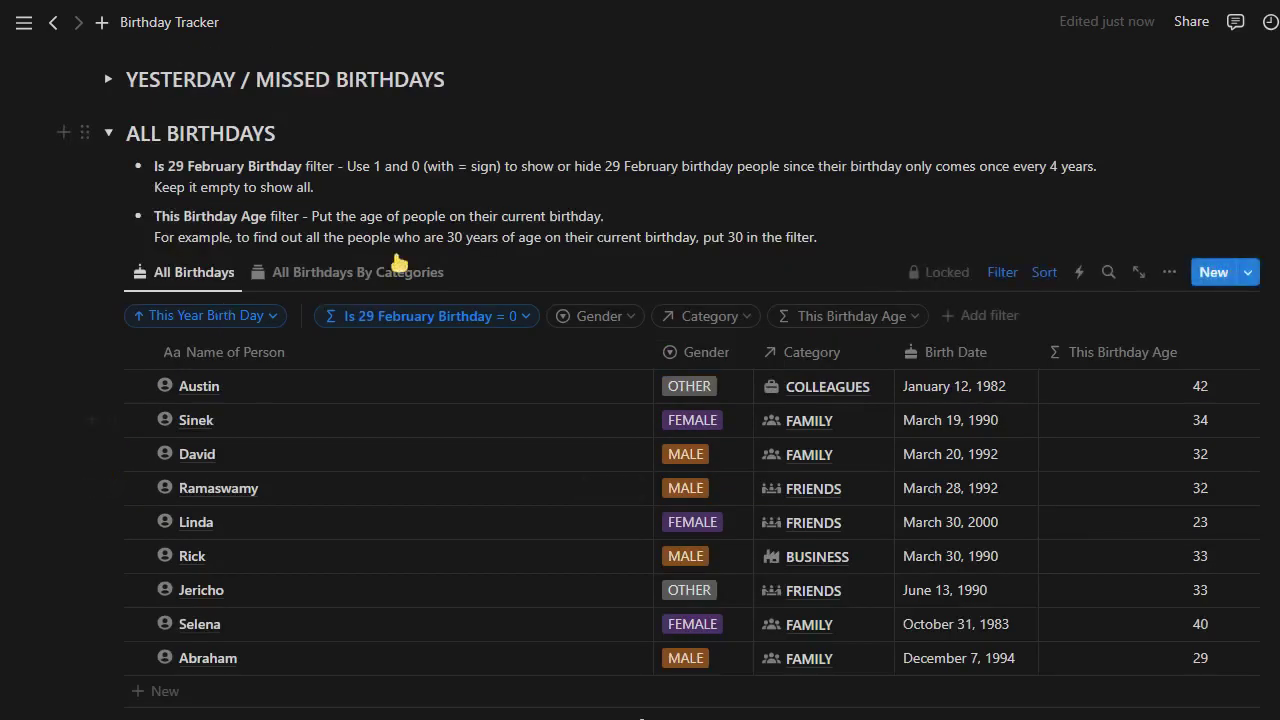
{"action": "left_click", "coordinate": [407, 273]}
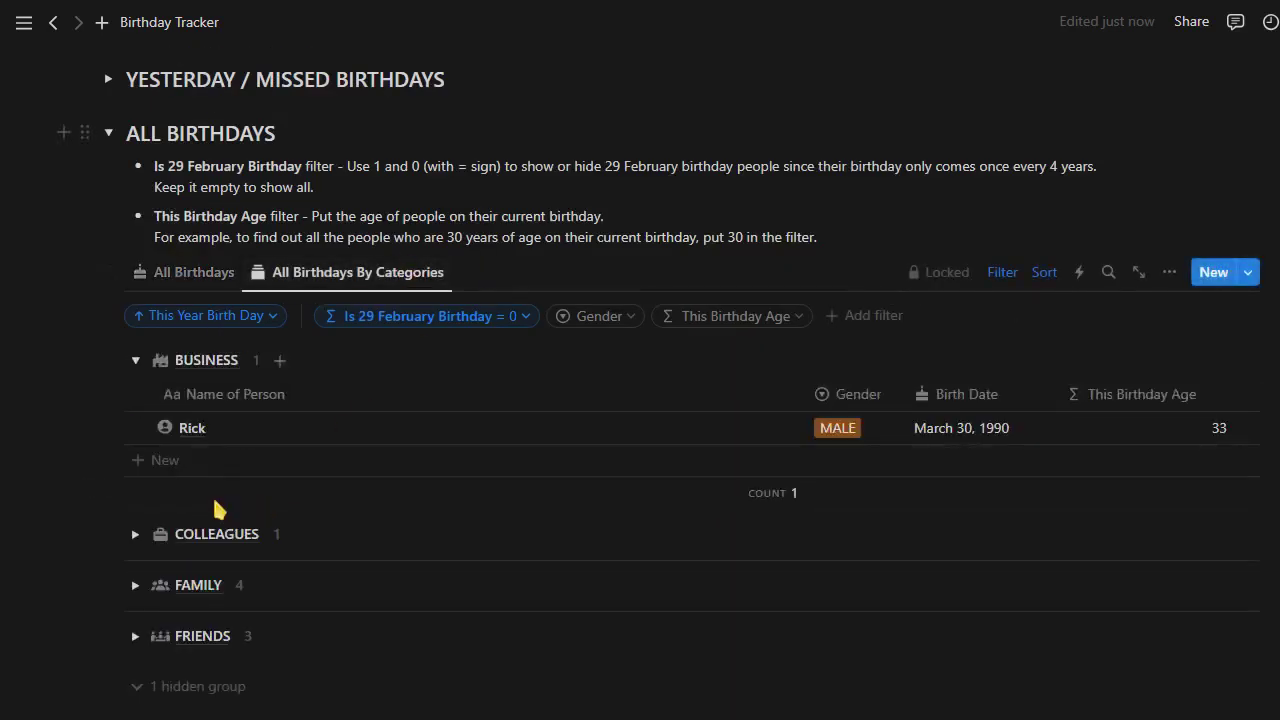
{"action": "left_click", "coordinate": [135, 360]}
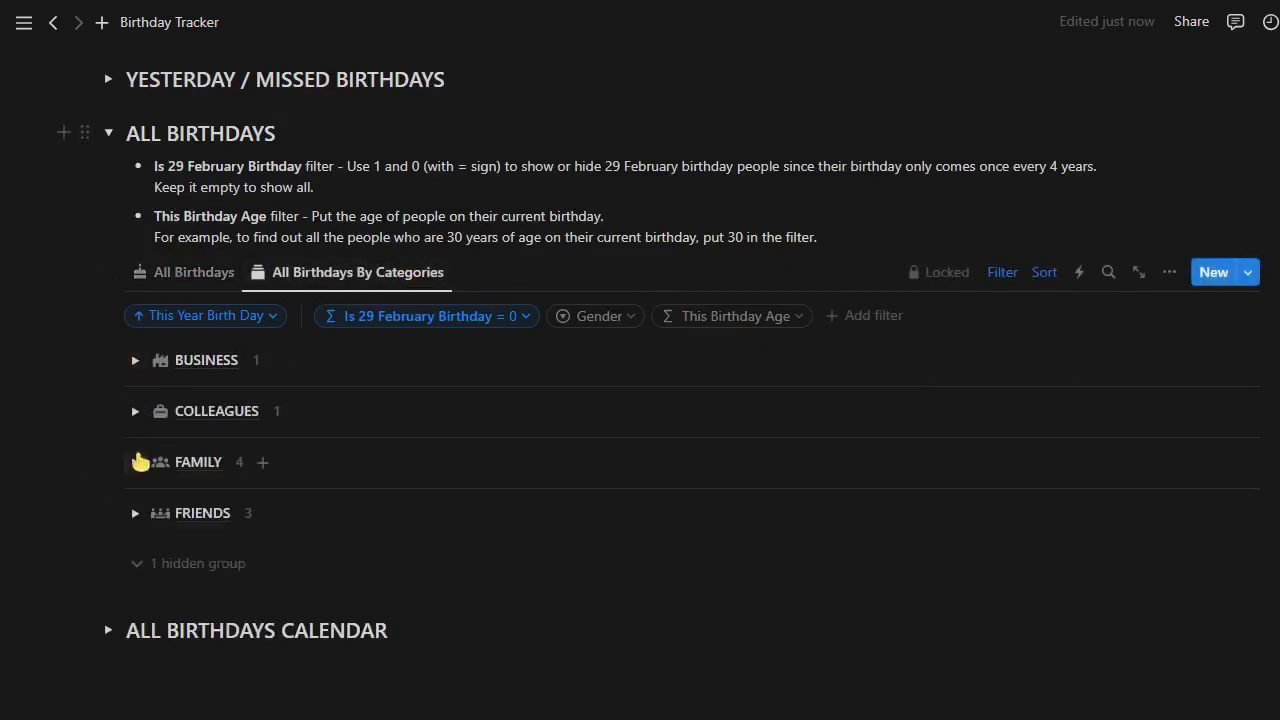
- Peek at the FAMILY group, return to the flat All Birthdays table and collapse it
{"action": "left_click", "coordinate": [135, 462]}
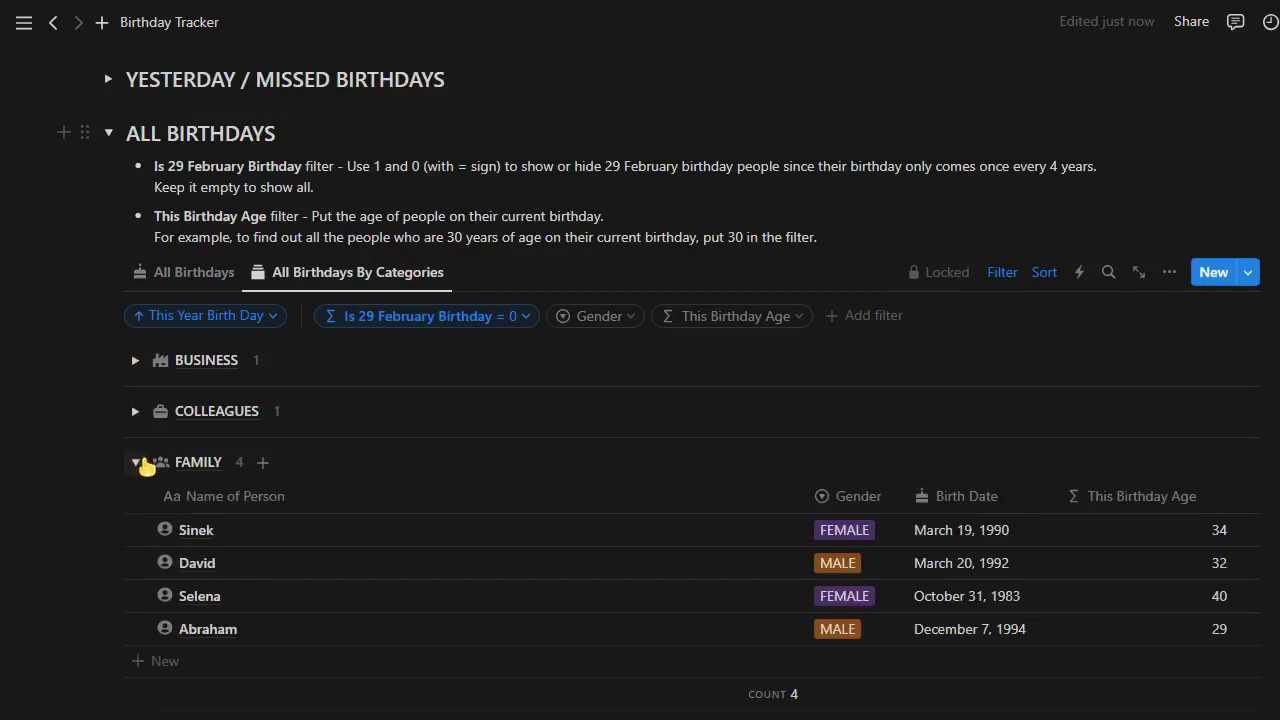
{"action": "left_click", "coordinate": [136, 464]}
{"action": "left_click", "coordinate": [140, 272]}
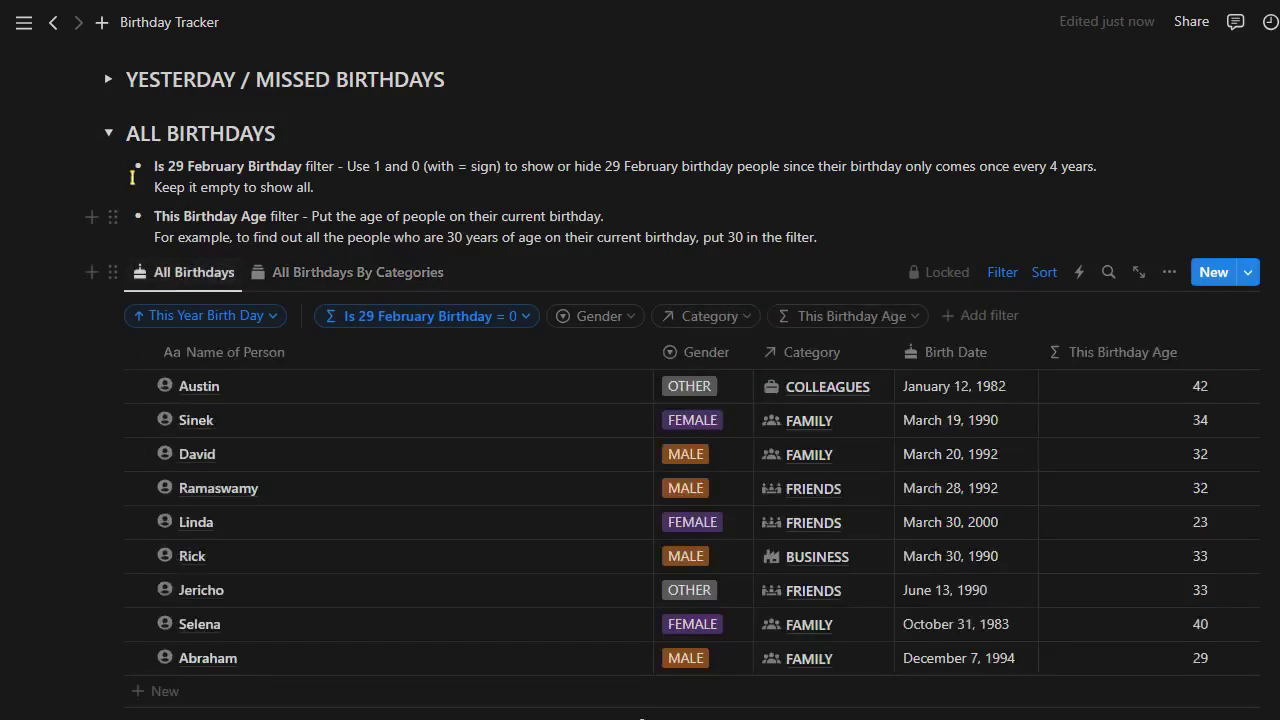
{"action": "left_click", "coordinate": [108, 133]}
{"action": "left_click", "coordinate": [108, 520]}
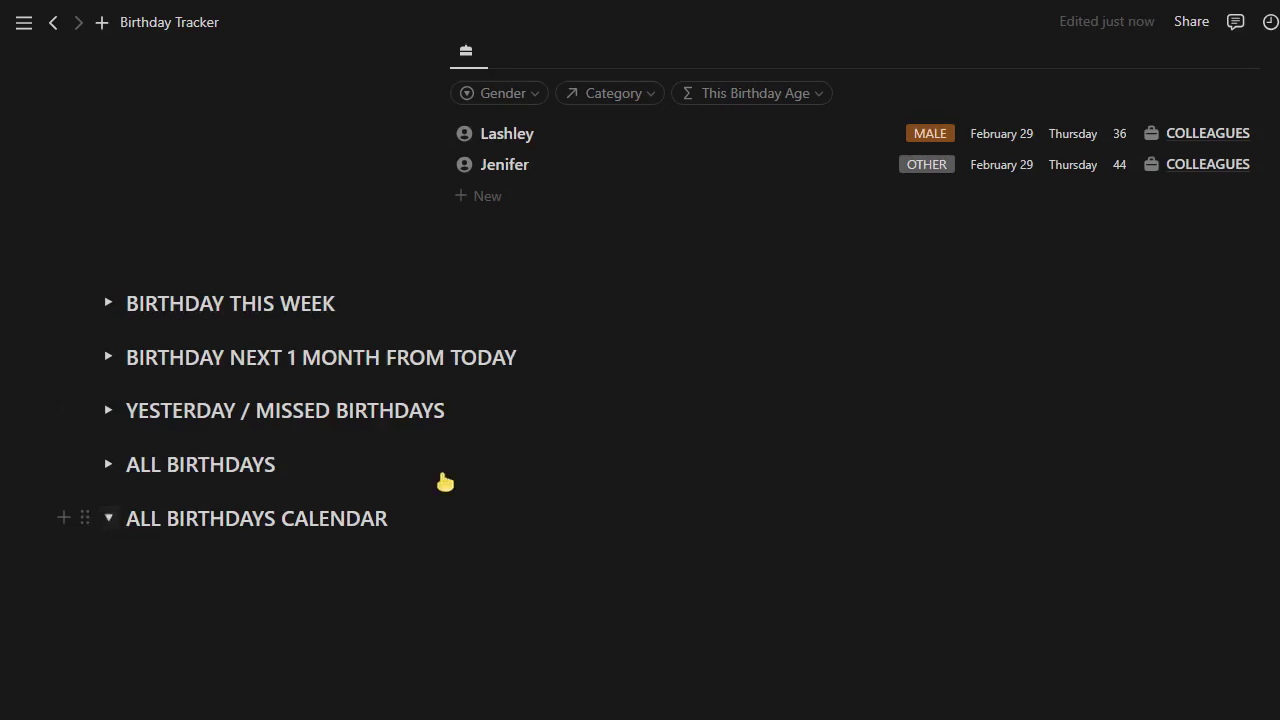
{"action": "scroll", "coordinate": [551, 457], "scroll_direction": "down", "scroll_amount": 6}
{"action": "scroll", "coordinate": [560, 460], "scroll_direction": "up", "scroll_amount": 1}
{"action": "scroll", "coordinate": [560, 460], "scroll_direction": "down", "scroll_amount": 5}
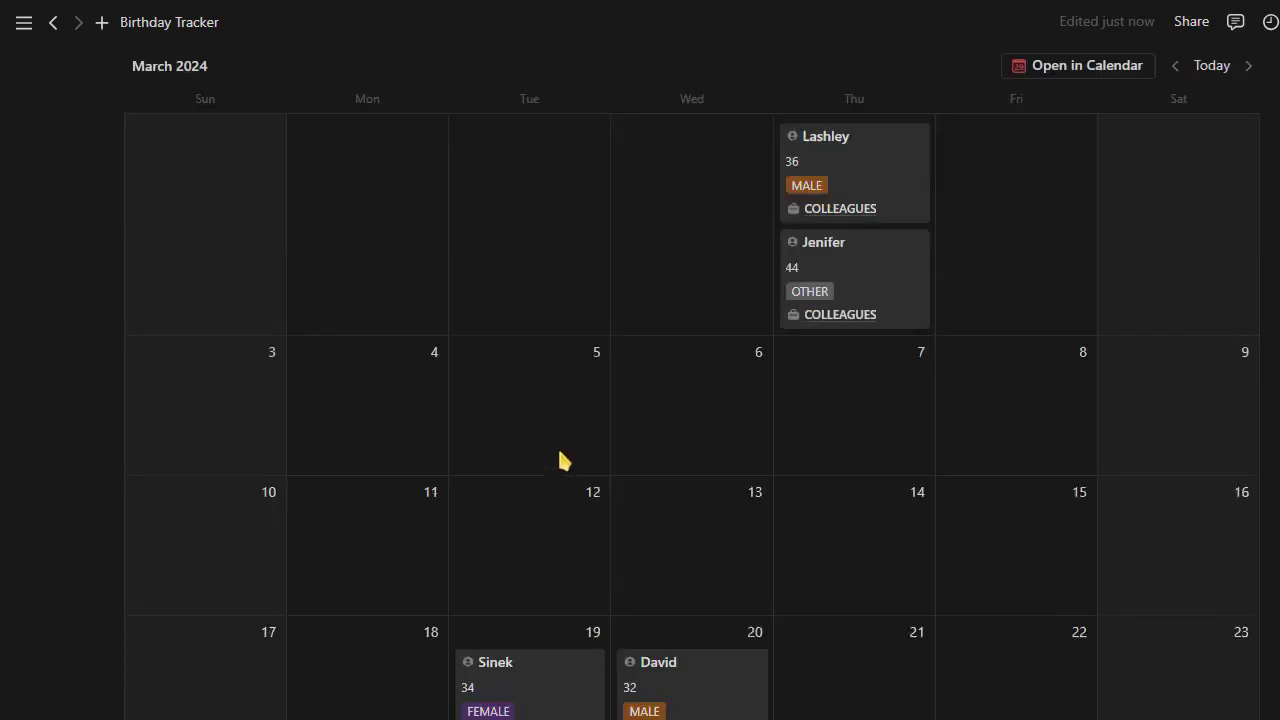
{"action": "scroll", "coordinate": [560, 460], "scroll_direction": "down", "scroll_amount": 1}
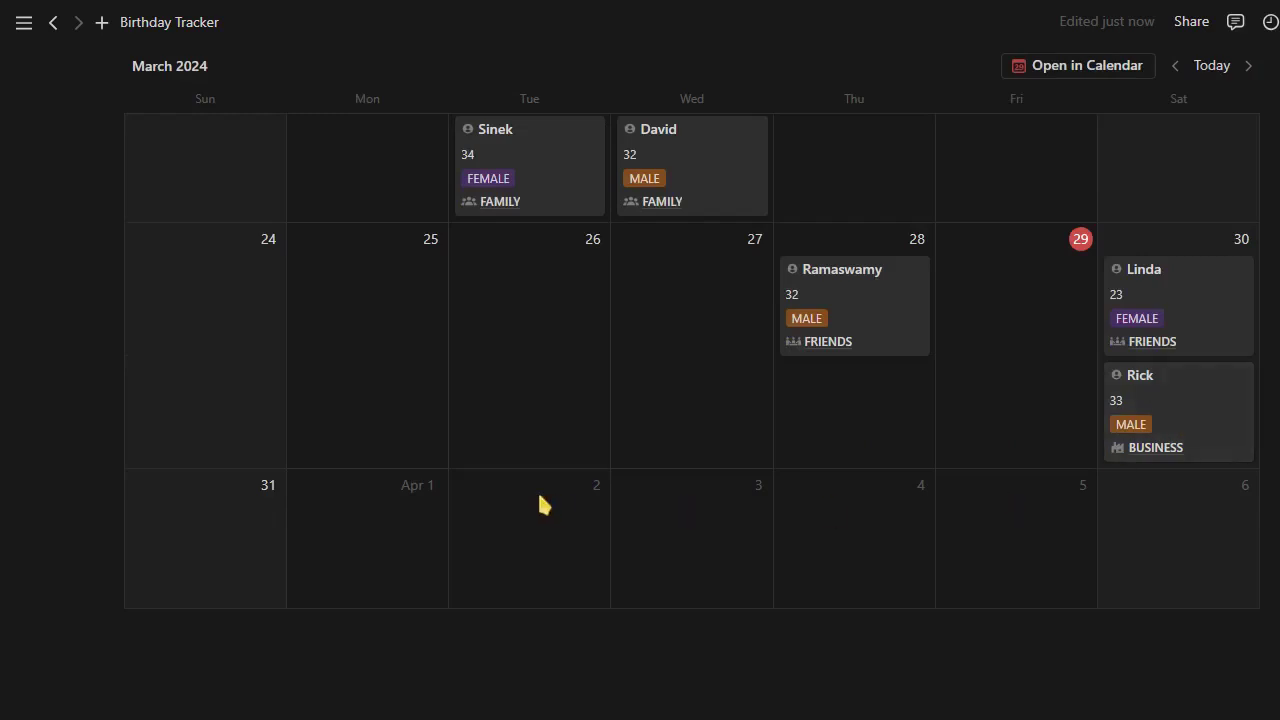
{"action": "scroll", "coordinate": [517, 494], "scroll_direction": "up", "scroll_amount": 10}
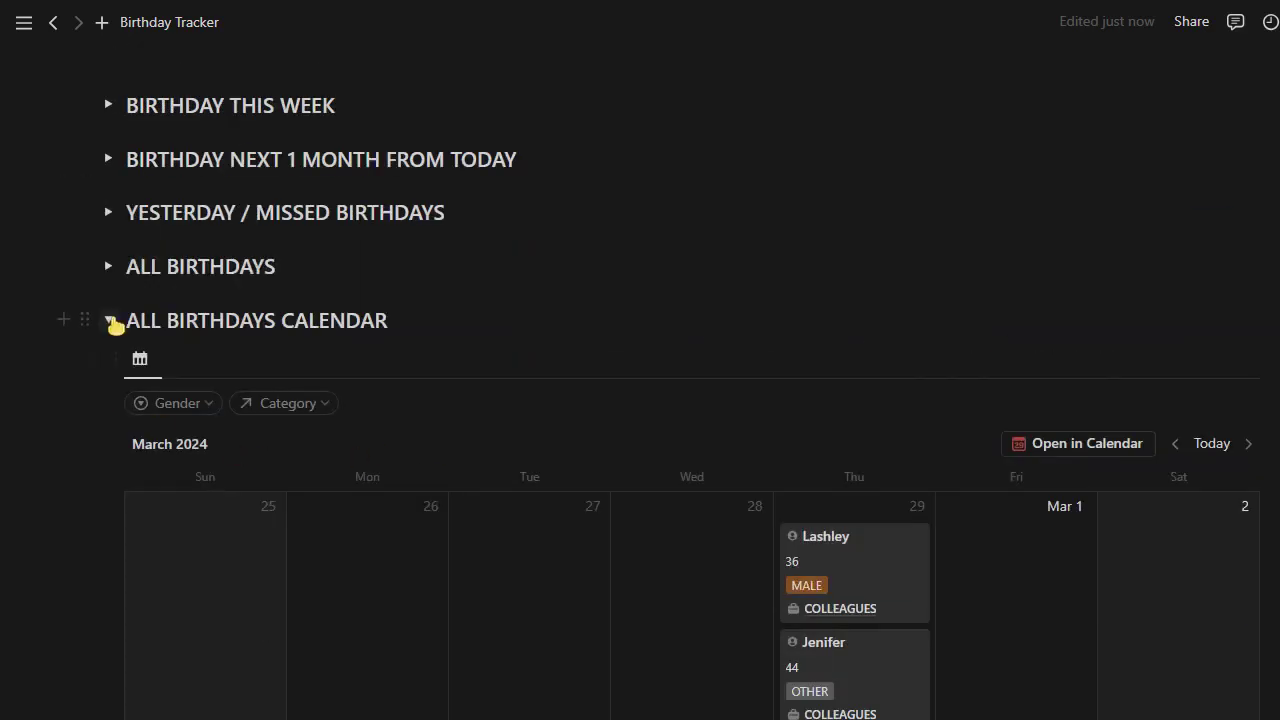
{"action": "left_click", "coordinate": [108, 320]}
{"action": "scroll", "coordinate": [465, 420], "scroll_direction": "up", "scroll_amount": 4}
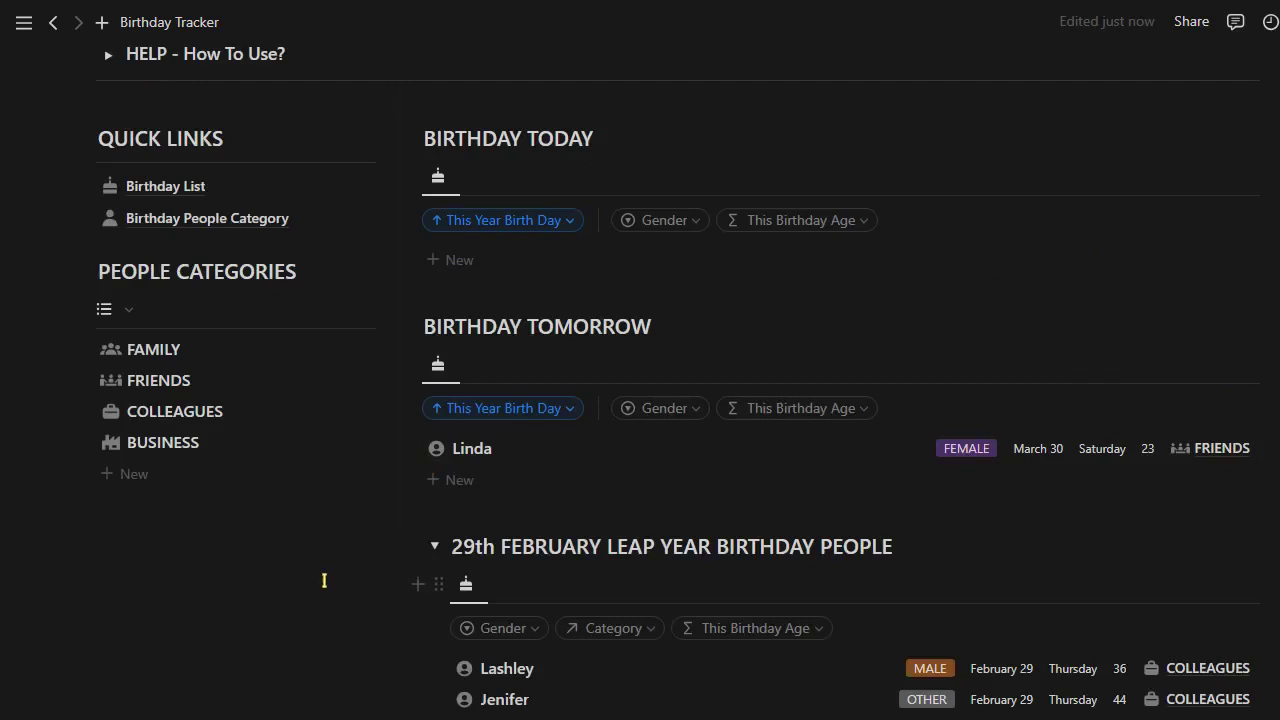
- Open the Birthday List from Quick Links in a new tab
{"action": "scroll", "coordinate": [323, 580], "scroll_direction": "up", "scroll_amount": 2}
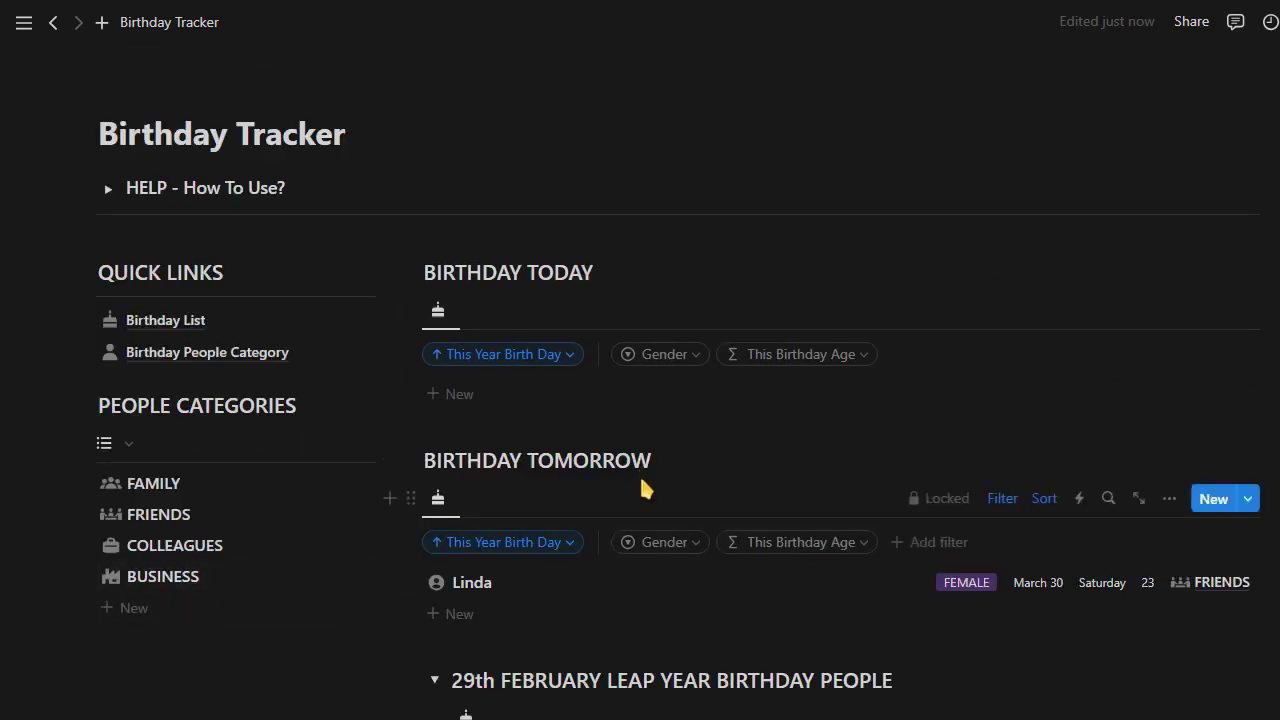
{"action": "right_click", "coordinate": [183, 330]}
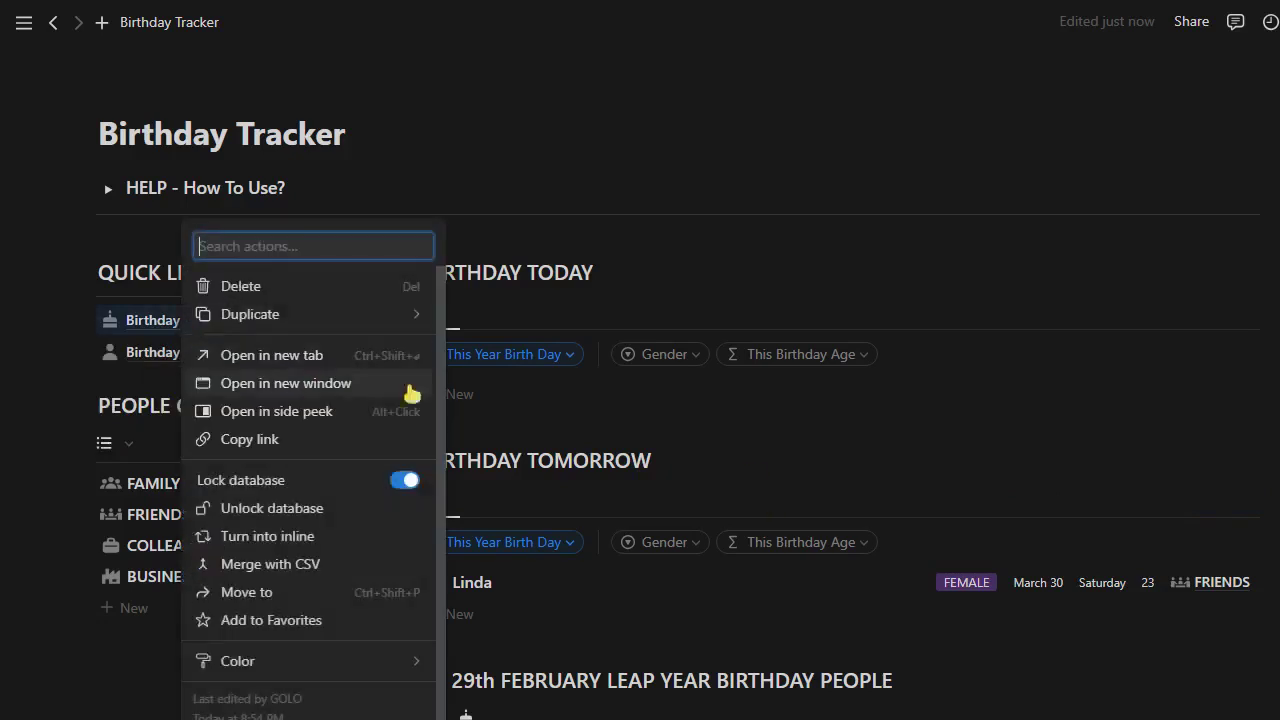
{"action": "left_click", "coordinate": [400, 356]}
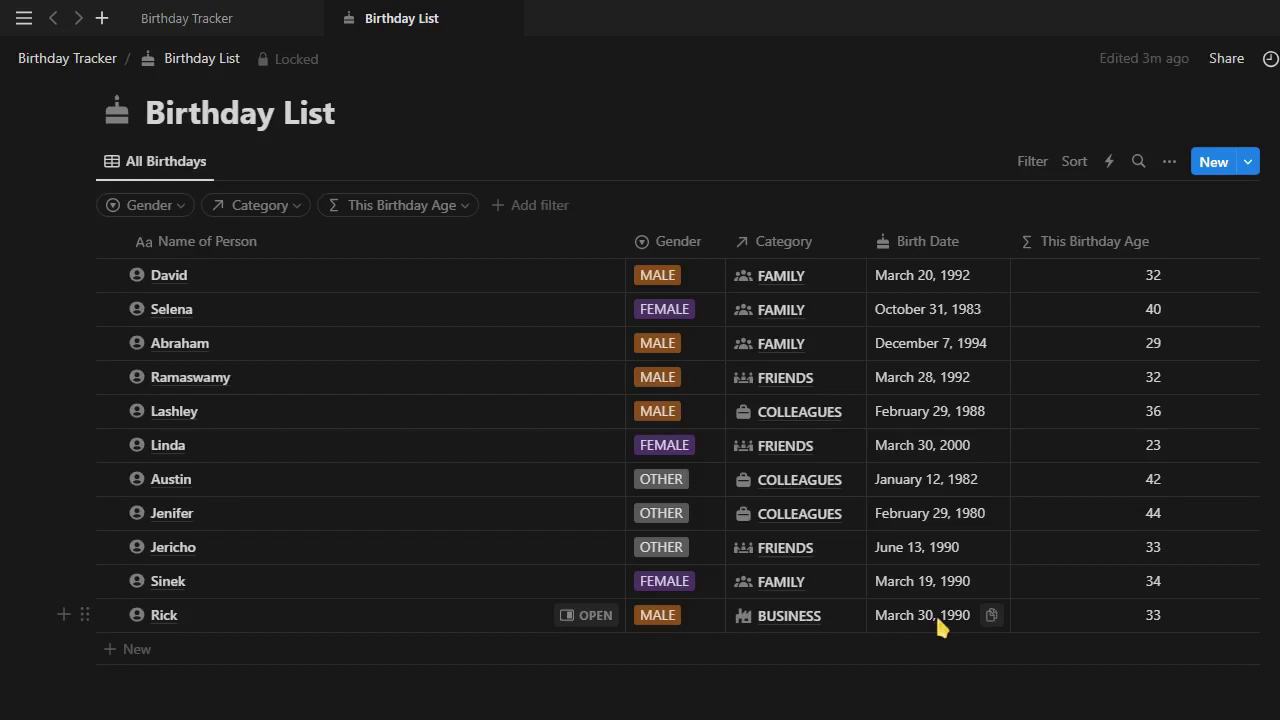
- Change Rick's birth date to March 29, 1990 and return to the Birthday Tracker tab
{"action": "left_click", "coordinate": [937, 617]}
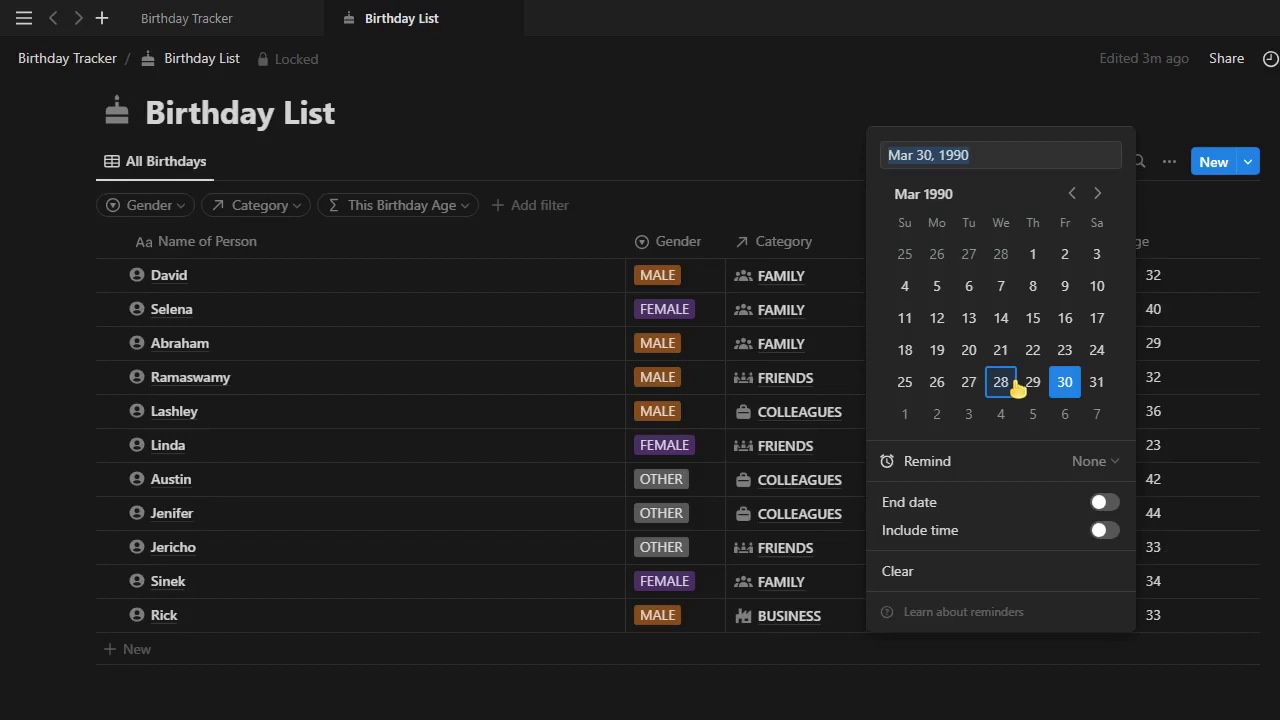
{"action": "left_click", "coordinate": [1030, 383]}
{"action": "left_click", "coordinate": [211, 24]}
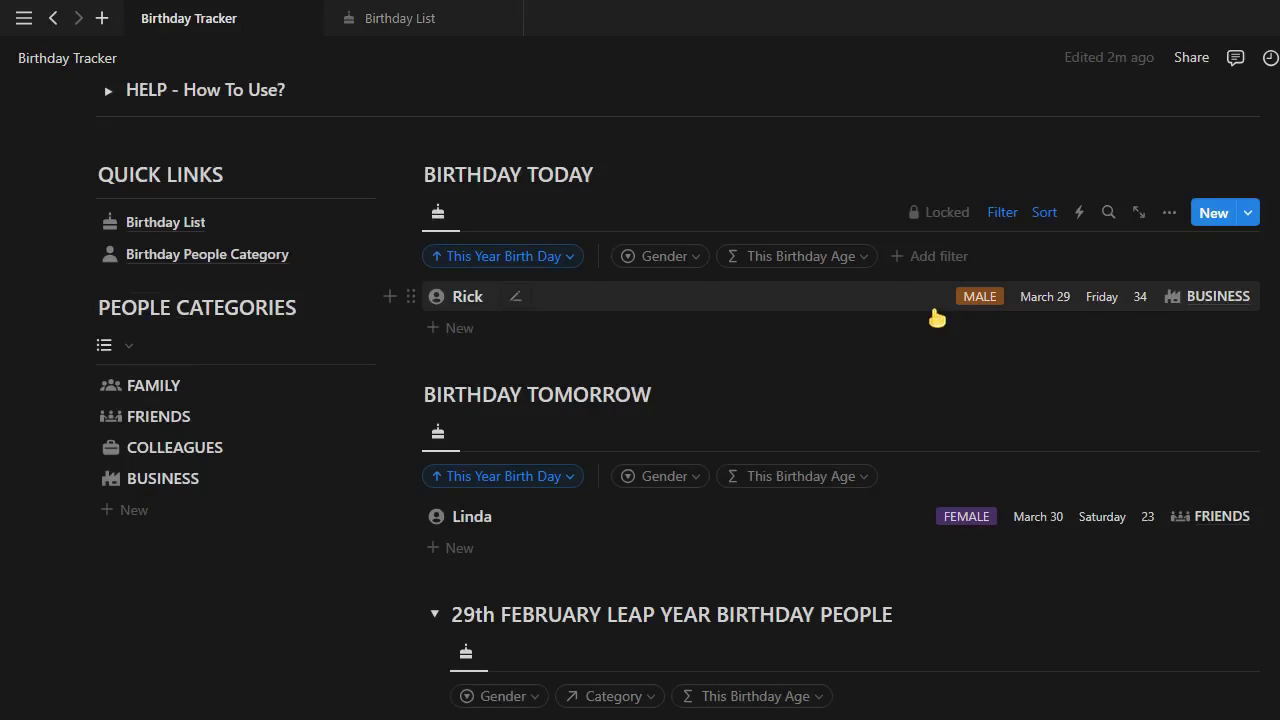
- Collapse the leap-year section and expand the All Birthdays Calendar to March 2024
{"action": "scroll", "coordinate": [445, 489], "scroll_direction": "down", "scroll_amount": 2}
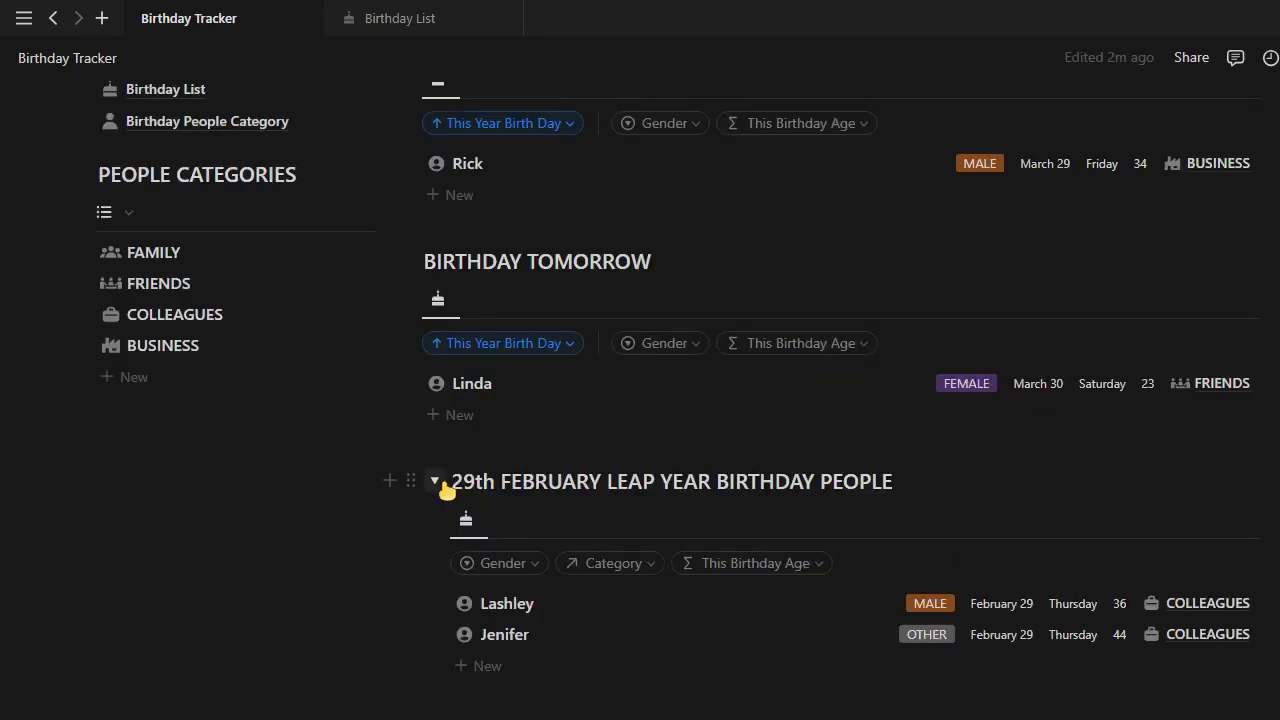
{"action": "left_click", "coordinate": [434, 481]}
{"action": "scroll", "coordinate": [108, 540], "scroll_direction": "down", "scroll_amount": 4}
{"action": "left_click", "coordinate": [108, 531]}
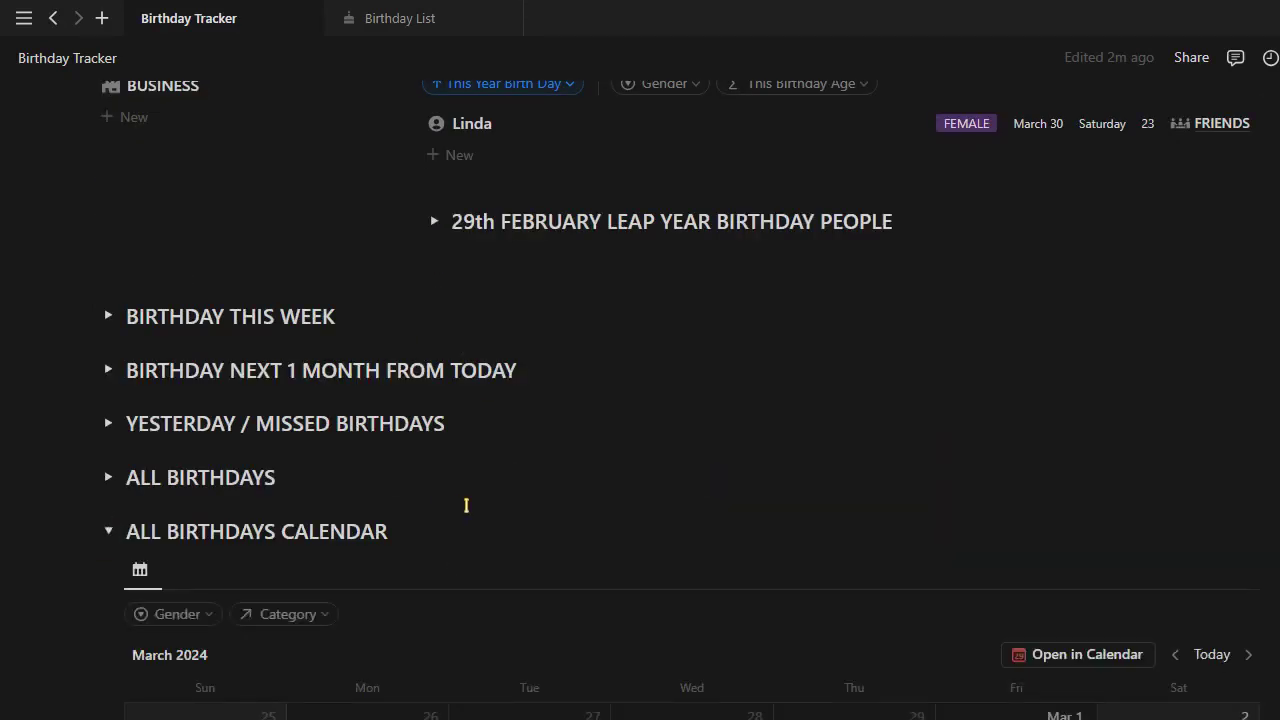